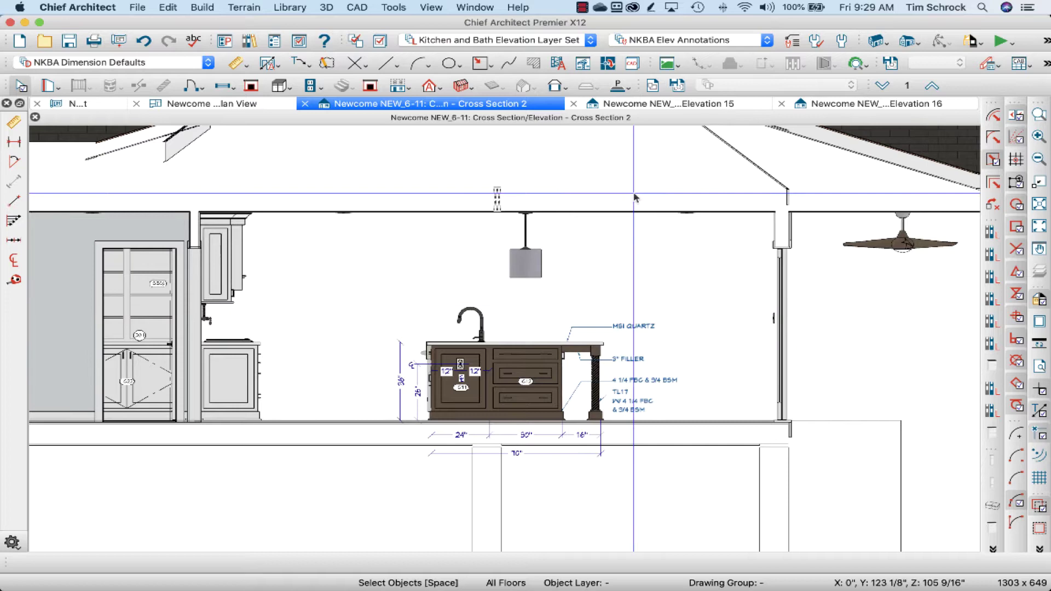
Step: Switch to another drawing view of the kitchen island
{"action": "left_click", "coordinate": [637, 106]}
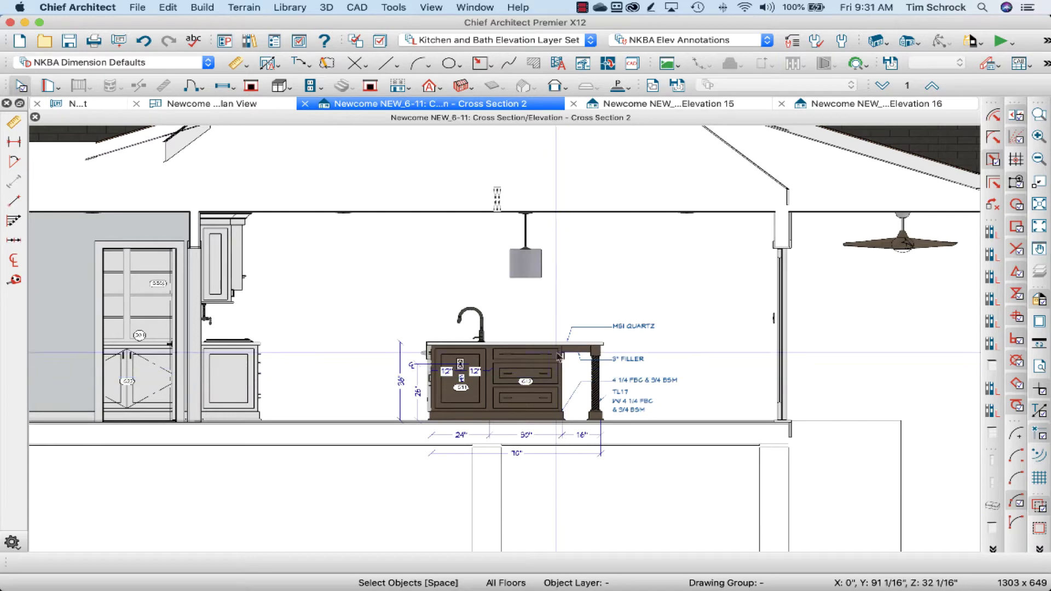
{"action": "left_click", "coordinate": [200, 105]}
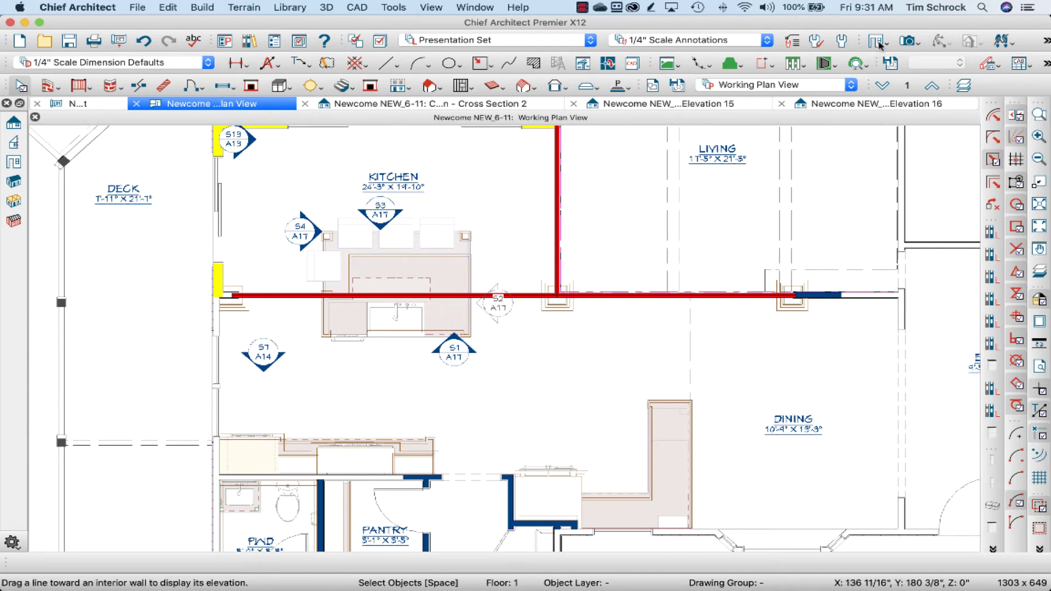
{"action": "left_click", "coordinate": [14, 162]}
{"action": "left_click_drag", "start_coordinate": [470, 384], "coordinate": [469, 463]}
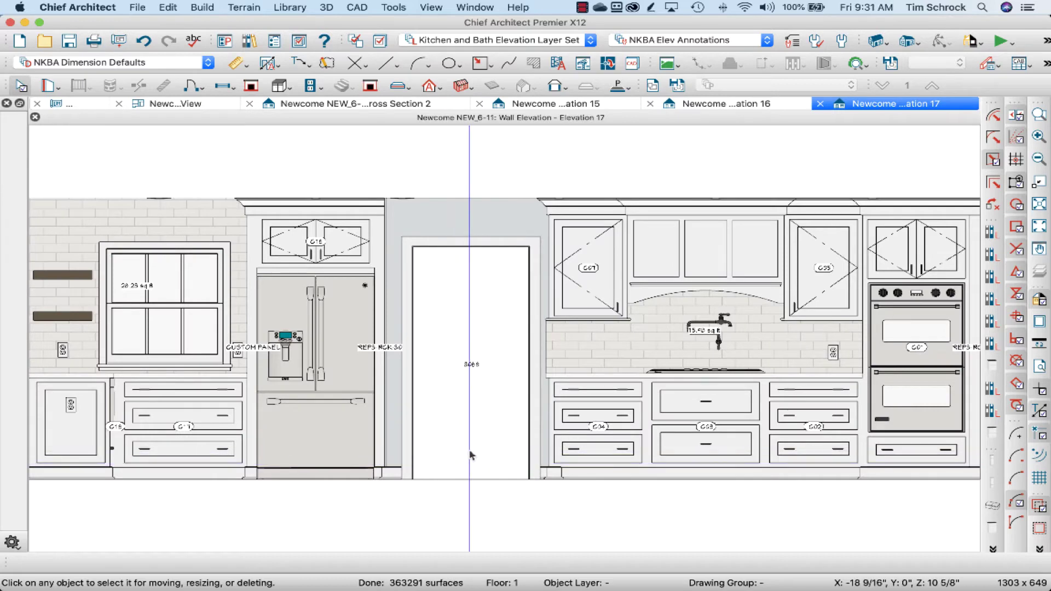
{"action": "scroll", "coordinate": [468, 463], "scroll_direction": "down", "scroll_amount": 1}
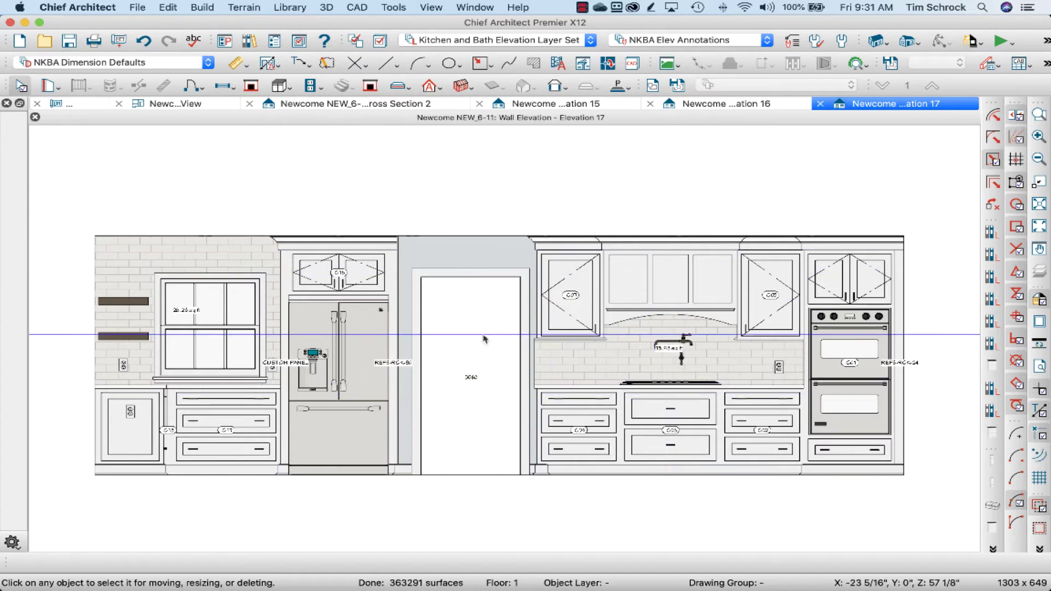
{"action": "left_click", "coordinate": [819, 105]}
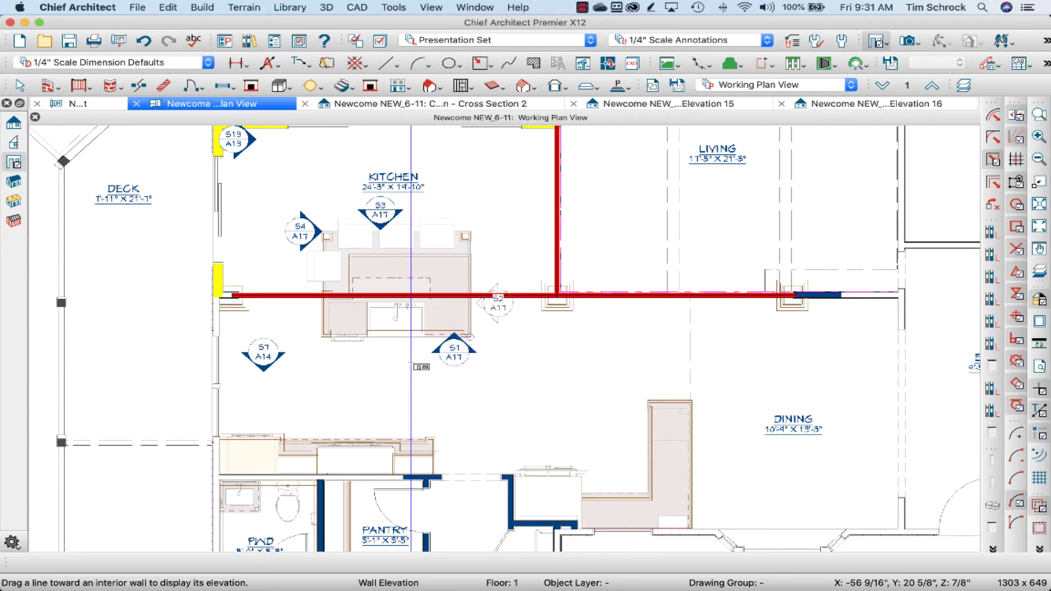
{"action": "left_click_drag", "start_coordinate": [411, 363], "coordinate": [414, 201]}
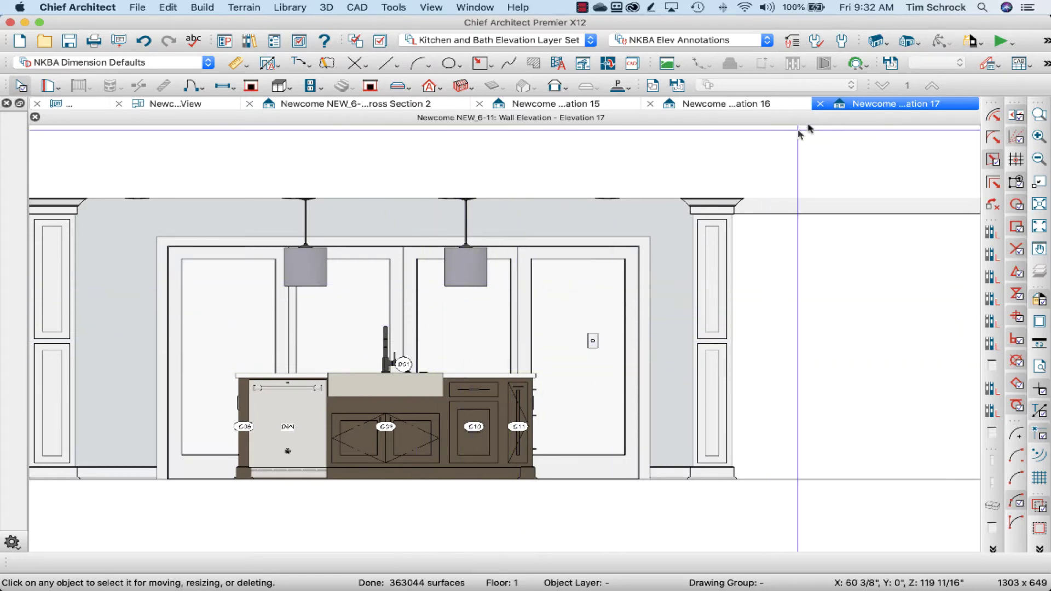
{"action": "left_click", "coordinate": [819, 104]}
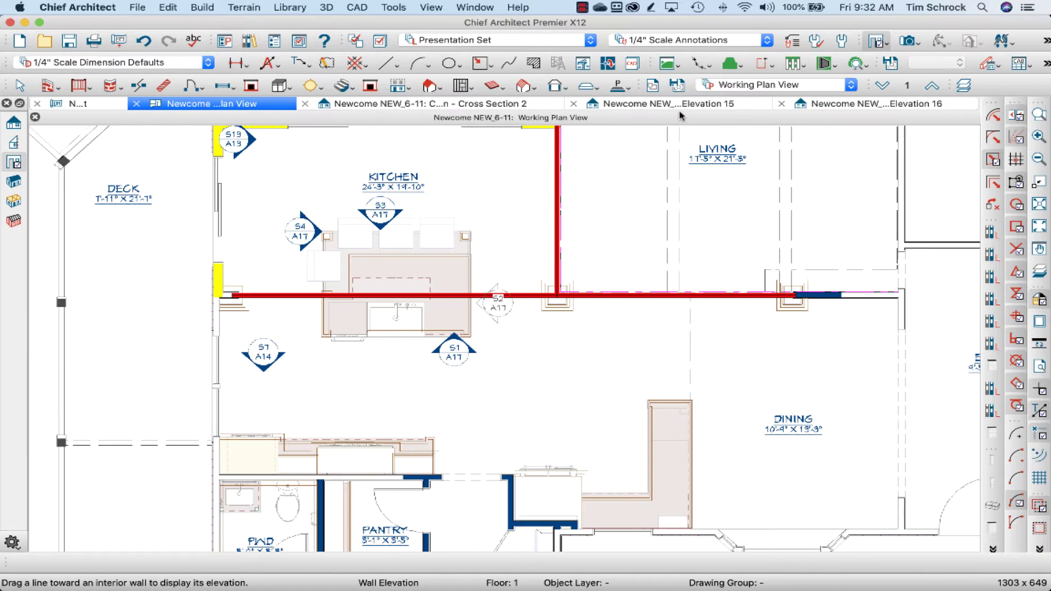
Step: In Cross Section 2, give the floor polyline beneath the island a Solid fill
{"action": "left_click", "coordinate": [492, 106]}
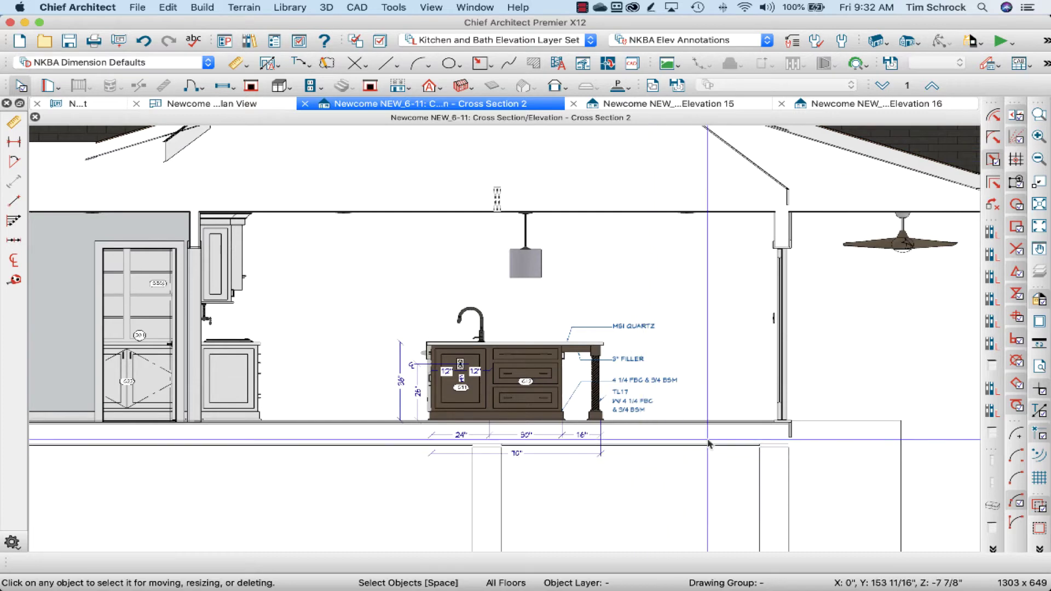
{"action": "left_click", "coordinate": [857, 425]}
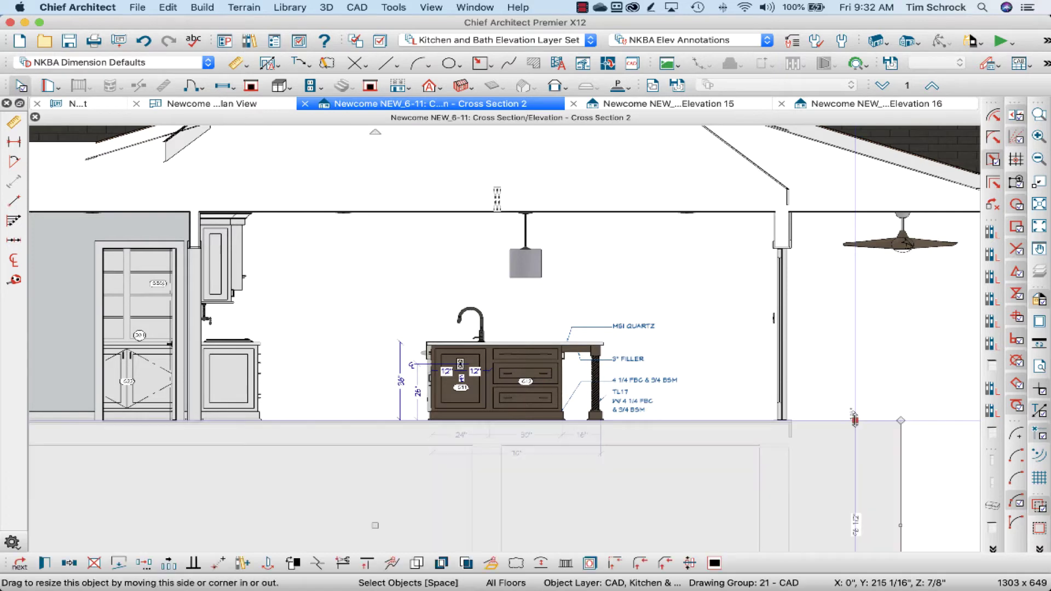
{"action": "double_click", "coordinate": [856, 422]}
{"action": "left_click", "coordinate": [361, 108]}
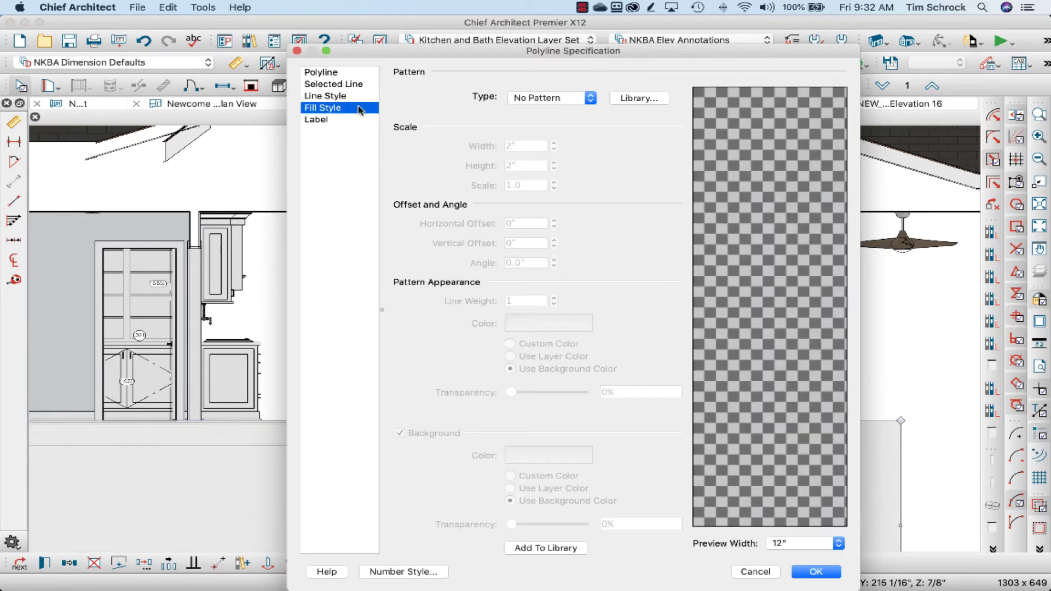
{"action": "left_click", "coordinate": [513, 103]}
{"action": "left_click", "coordinate": [515, 109]}
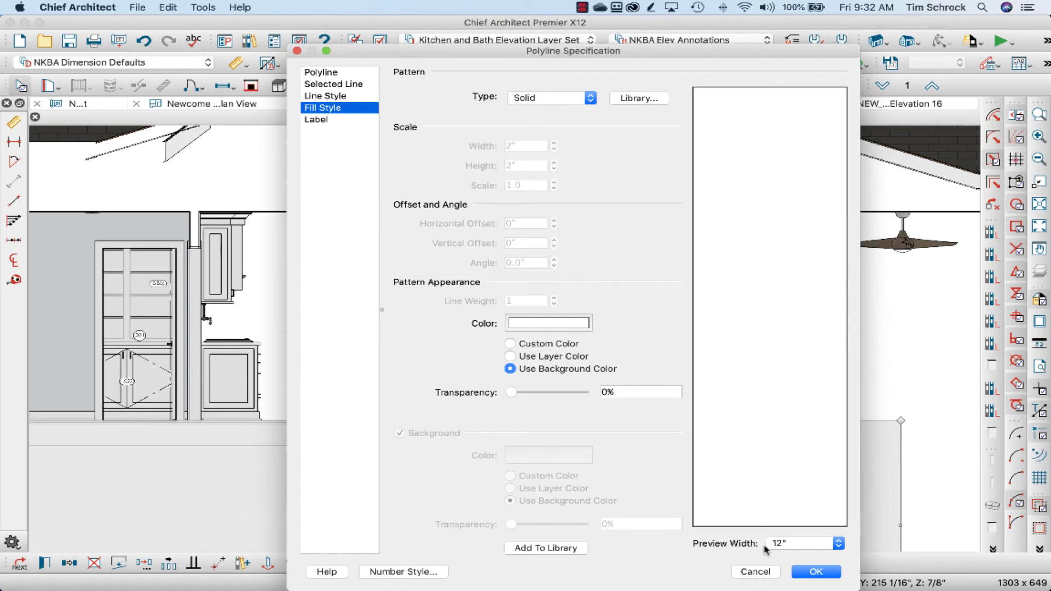
{"action": "left_click", "coordinate": [817, 572]}
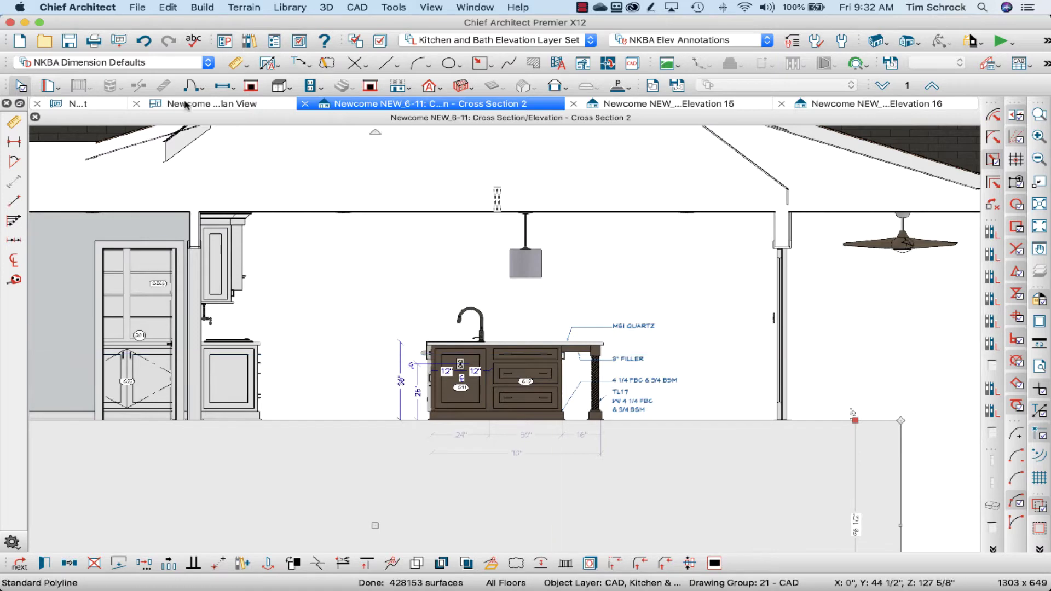
Step: Page through the construction document layout to cabinetry elevations sheet A17
{"action": "left_click", "coordinate": [68, 103]}
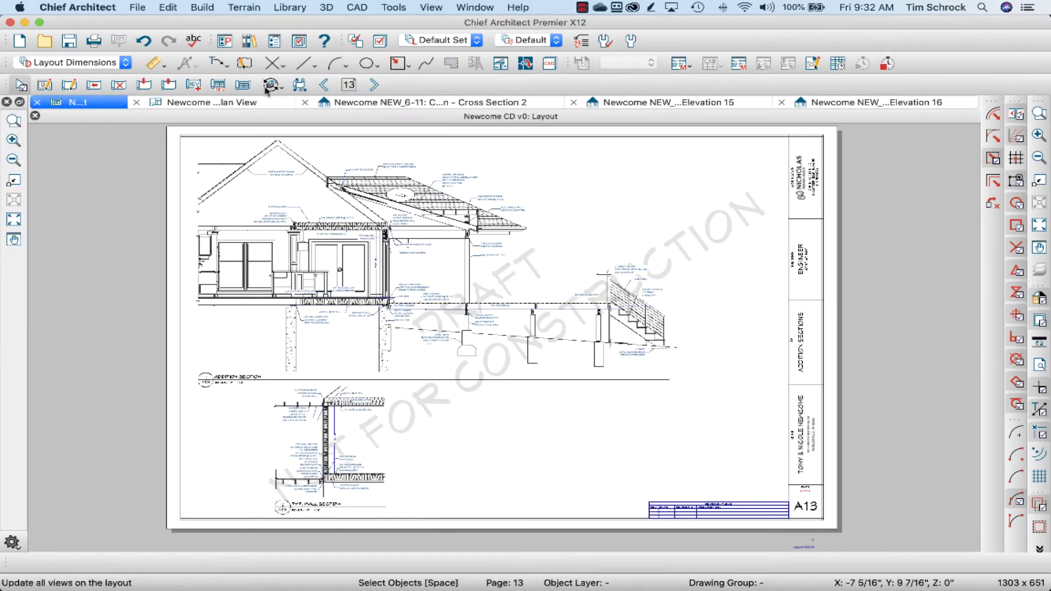
{"action": "left_click", "coordinate": [373, 85]}
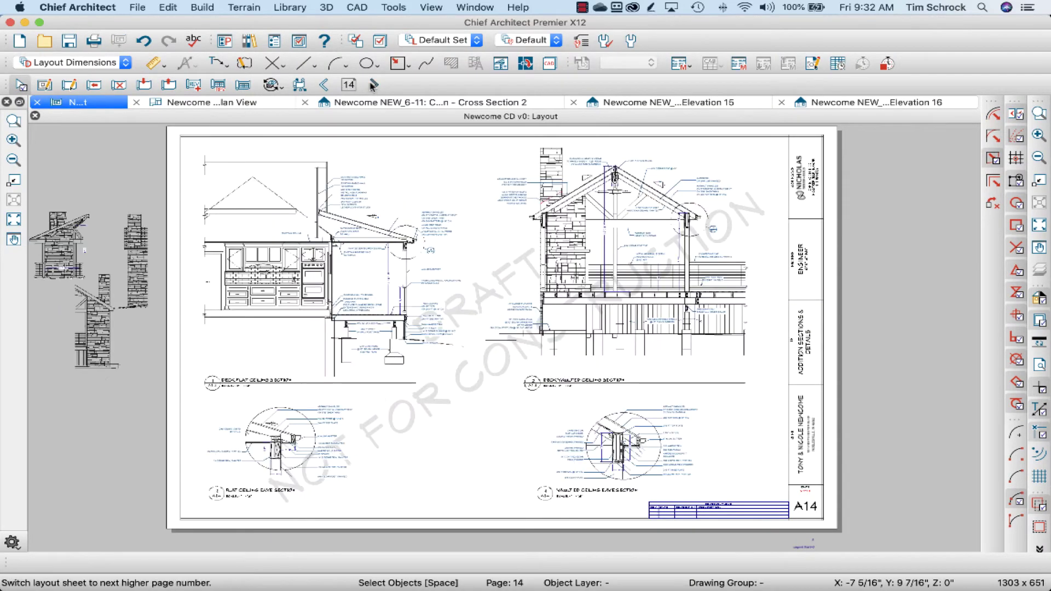
{"action": "left_click", "coordinate": [372, 85]}
{"action": "left_click", "coordinate": [373, 85]}
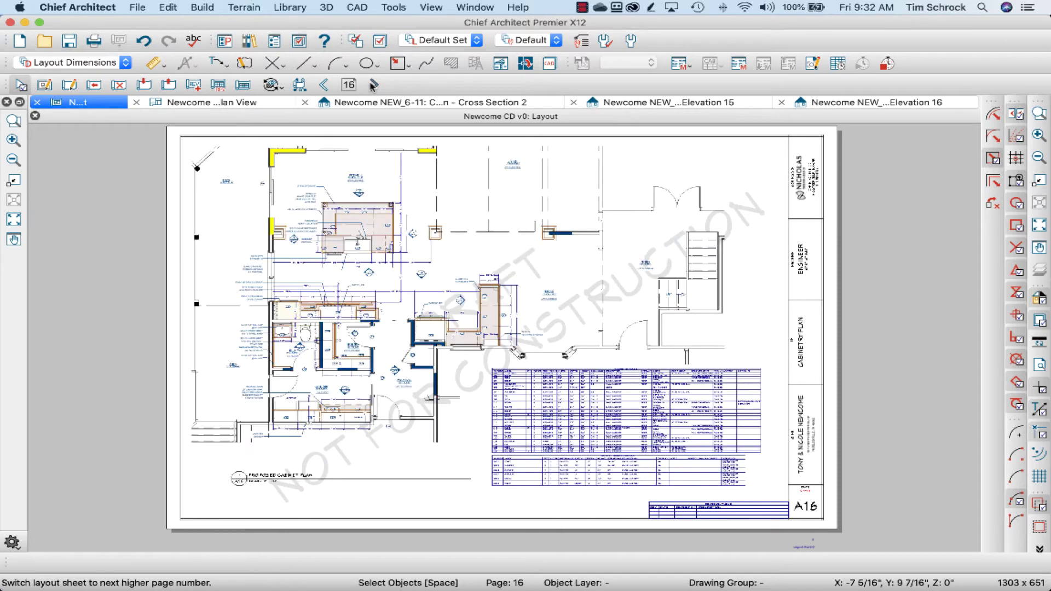
{"action": "left_click", "coordinate": [372, 85]}
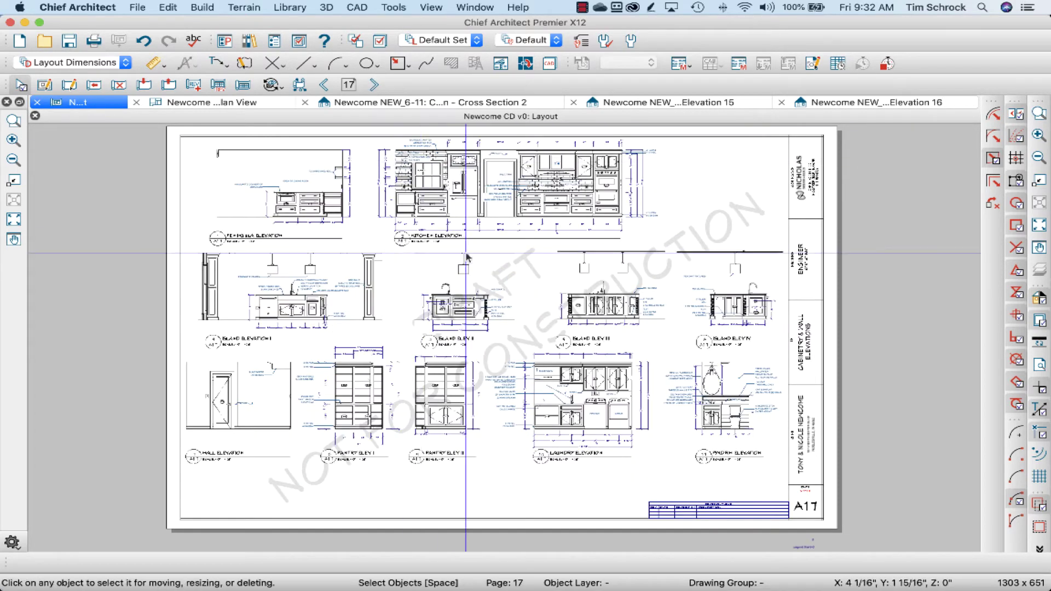
{"action": "scroll", "coordinate": [478, 269], "scroll_direction": "up", "scroll_amount": 2}
Step: Select the Island Elev II view on A17, then bring up the Elevation 15 drawing
{"action": "left_click", "coordinate": [479, 268]}
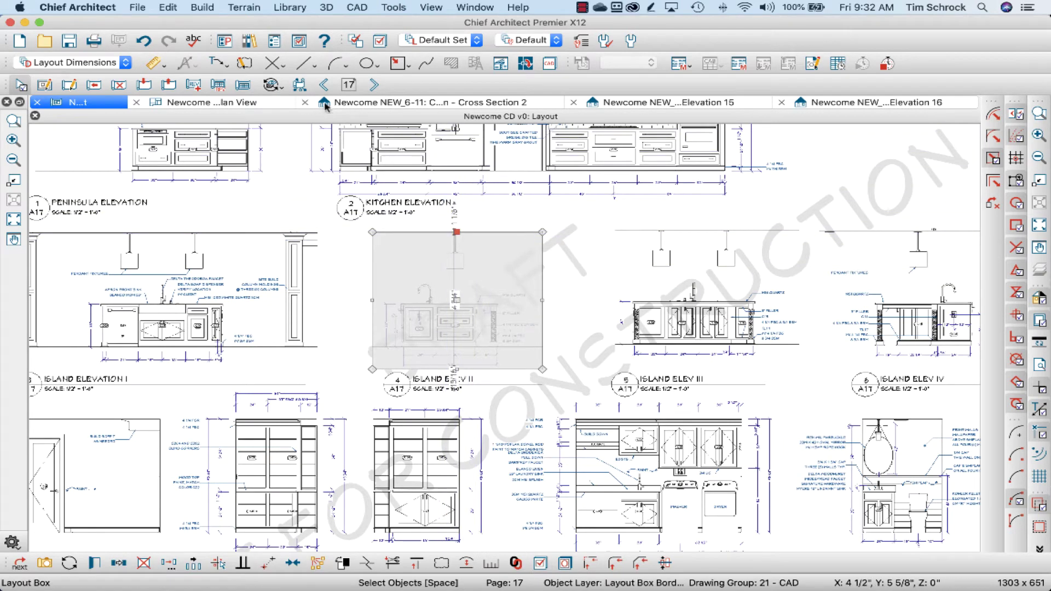
{"action": "left_click", "coordinate": [492, 104]}
{"action": "left_click", "coordinate": [620, 105]}
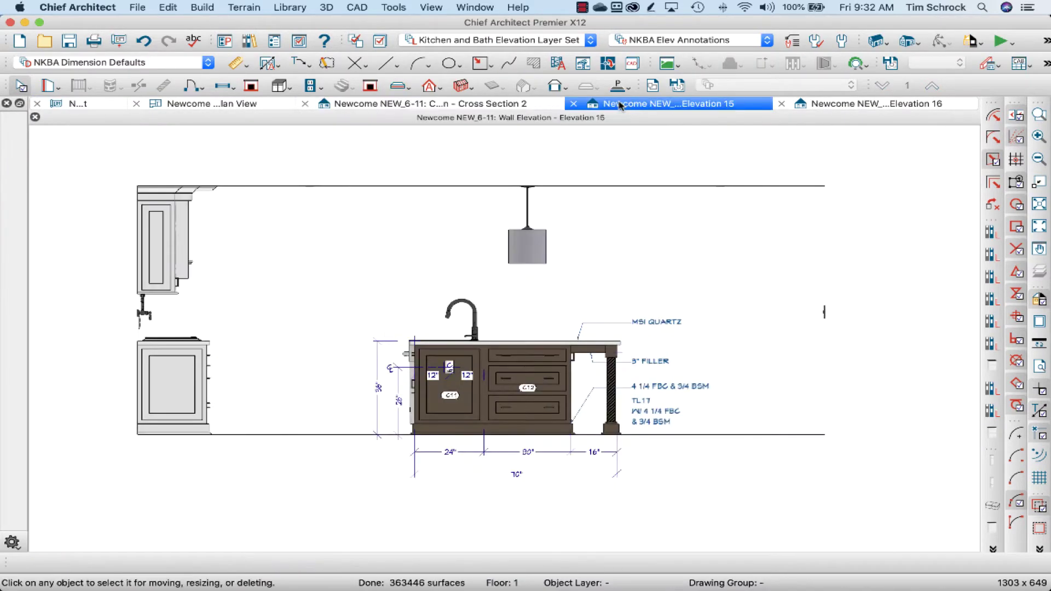
Step: Review Elevation 15's Wall Elevation Specification and accept it unchanged
{"action": "left_click", "coordinate": [398, 9]}
{"action": "mouse_move", "coordinate": [432, 56]}
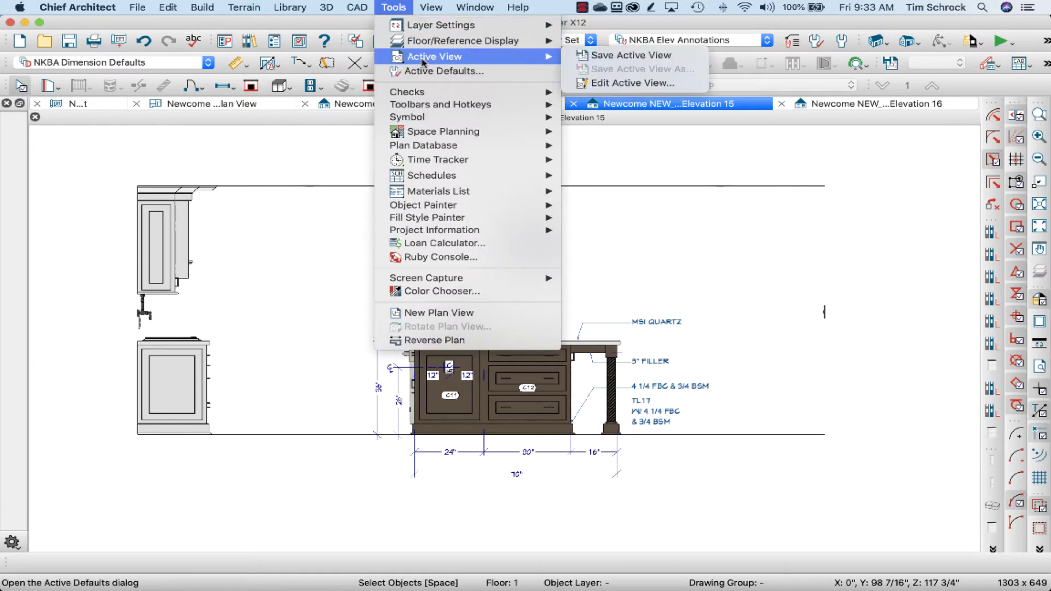
{"action": "left_click", "coordinate": [678, 83]}
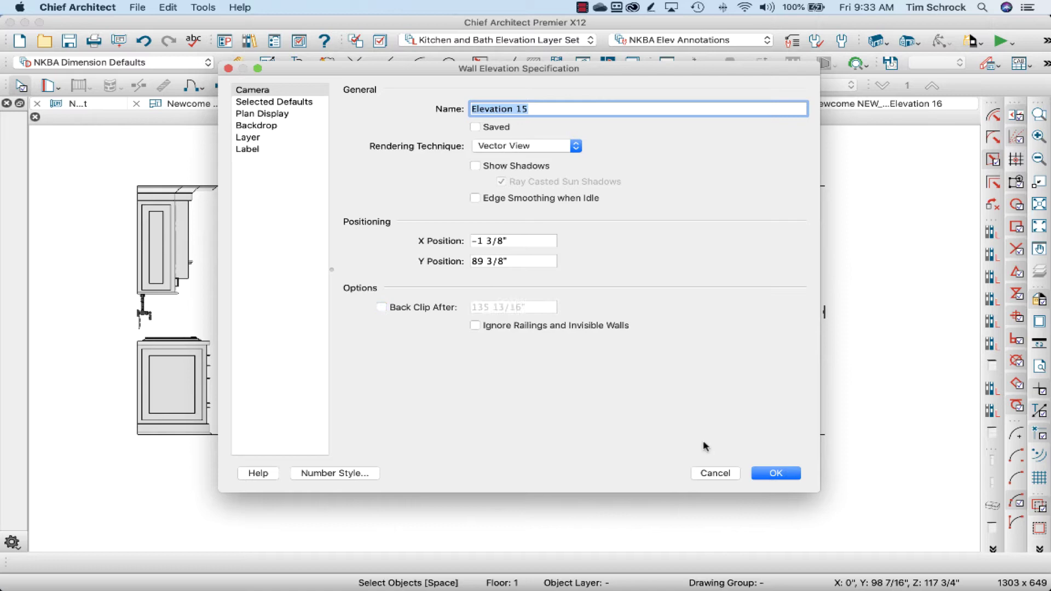
{"action": "left_click", "coordinate": [775, 473]}
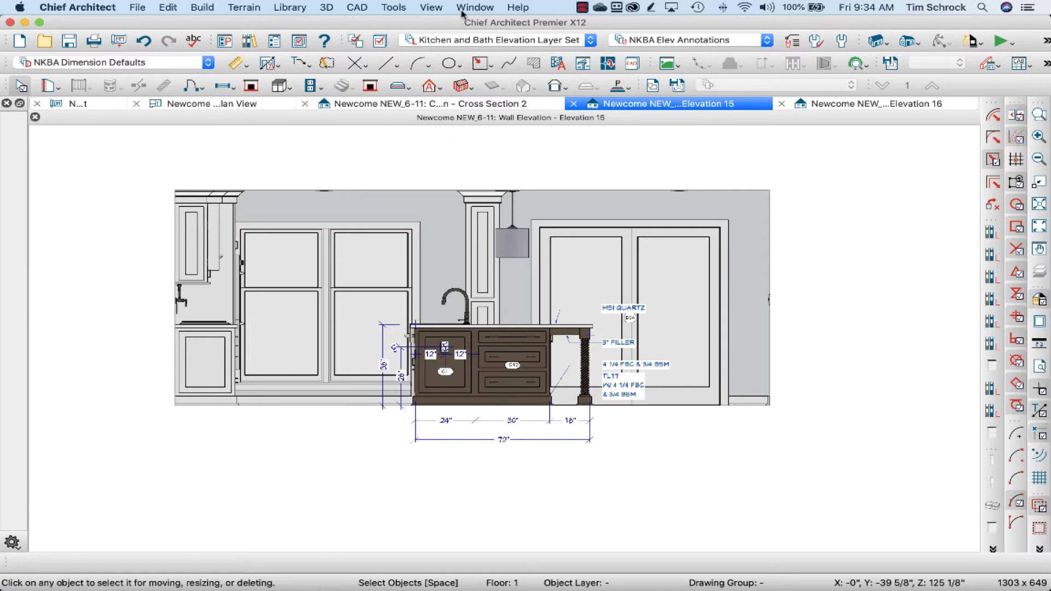
Step: Turn on Back Clip After at 135 13/16" in Elevation 15's camera settings
{"action": "left_click", "coordinate": [393, 7]}
{"action": "mouse_move", "coordinate": [432, 60]}
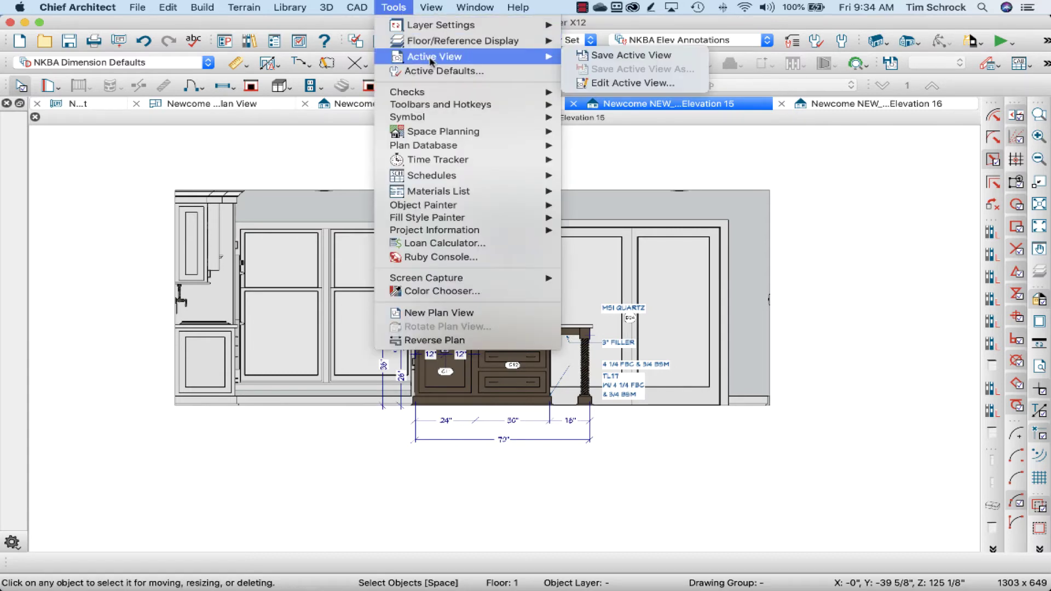
{"action": "left_click", "coordinate": [601, 83]}
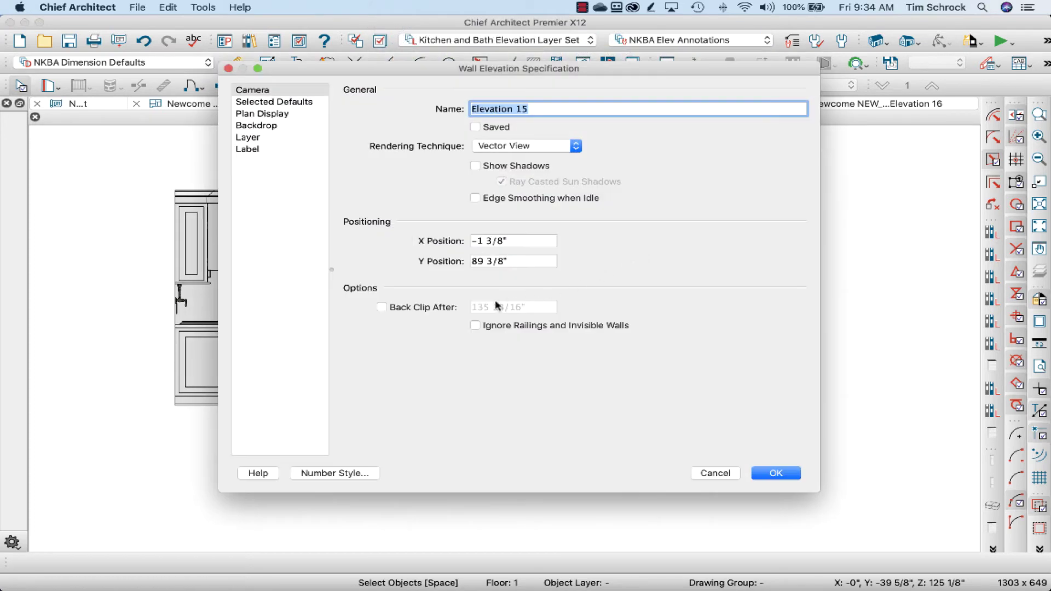
{"action": "left_click", "coordinate": [417, 310]}
{"action": "left_click", "coordinate": [499, 306]}
{"action": "left_click_drag", "start_coordinate": [498, 306], "coordinate": [469, 306]}
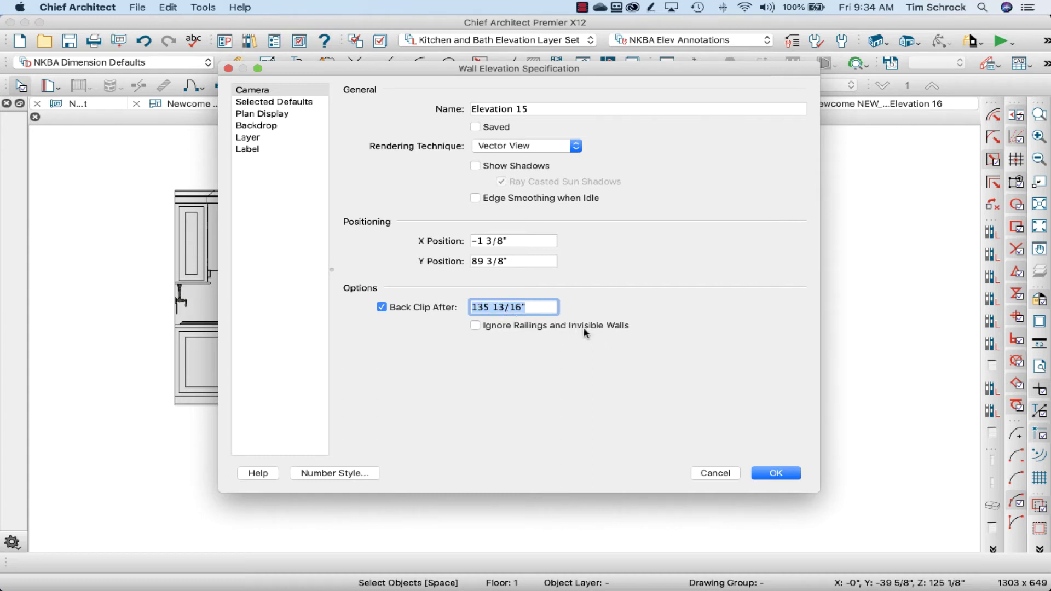
{"action": "left_click", "coordinate": [770, 474]}
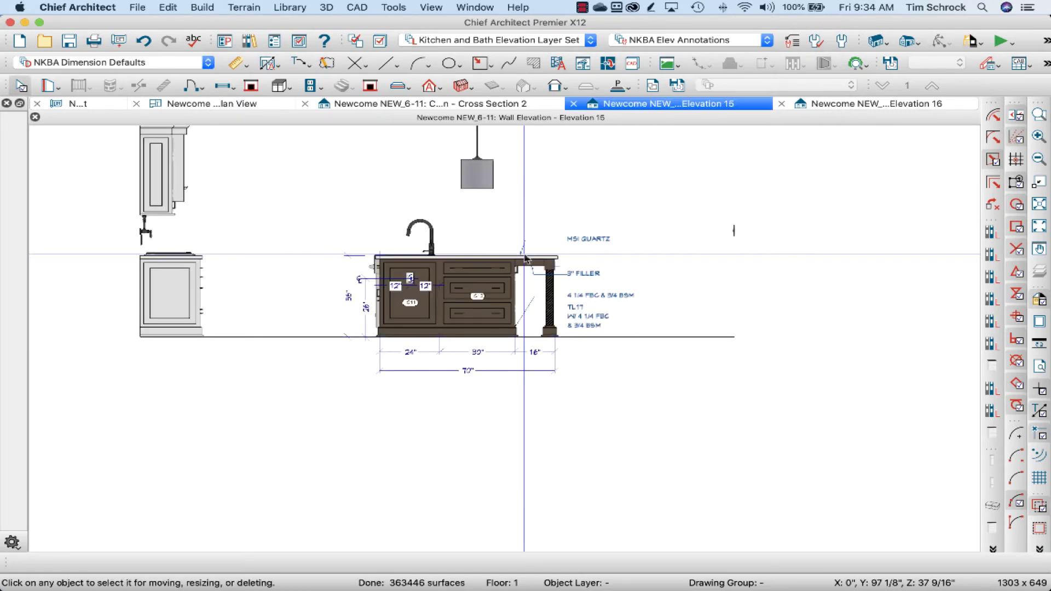
Step: Close Elevation 15, saving it, then close Cross Section 2 without updating the layout
{"action": "scroll", "coordinate": [504, 190], "scroll_direction": "up", "scroll_amount": 2}
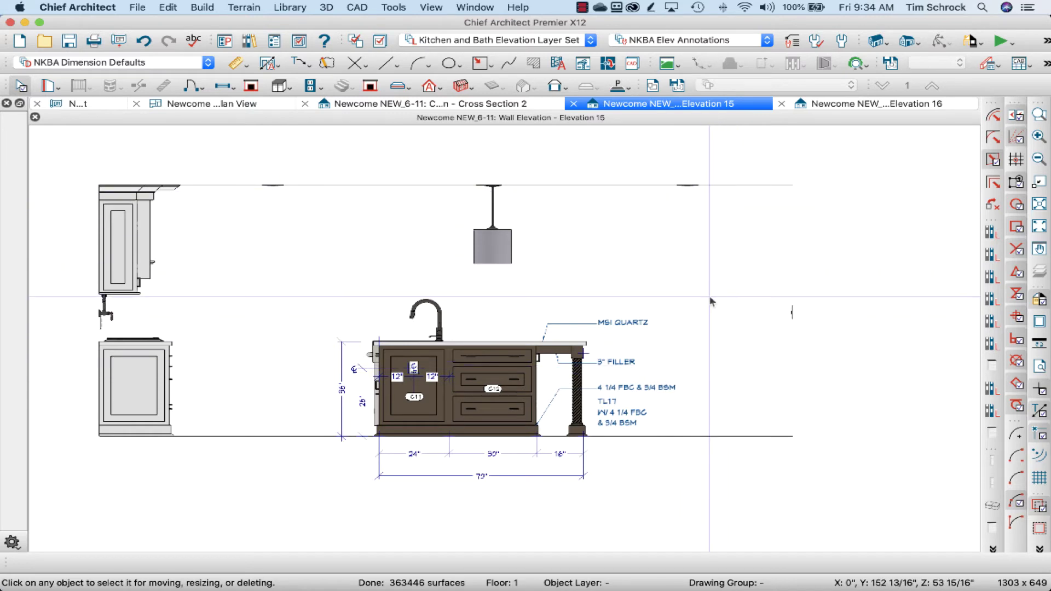
{"action": "left_click", "coordinate": [573, 104]}
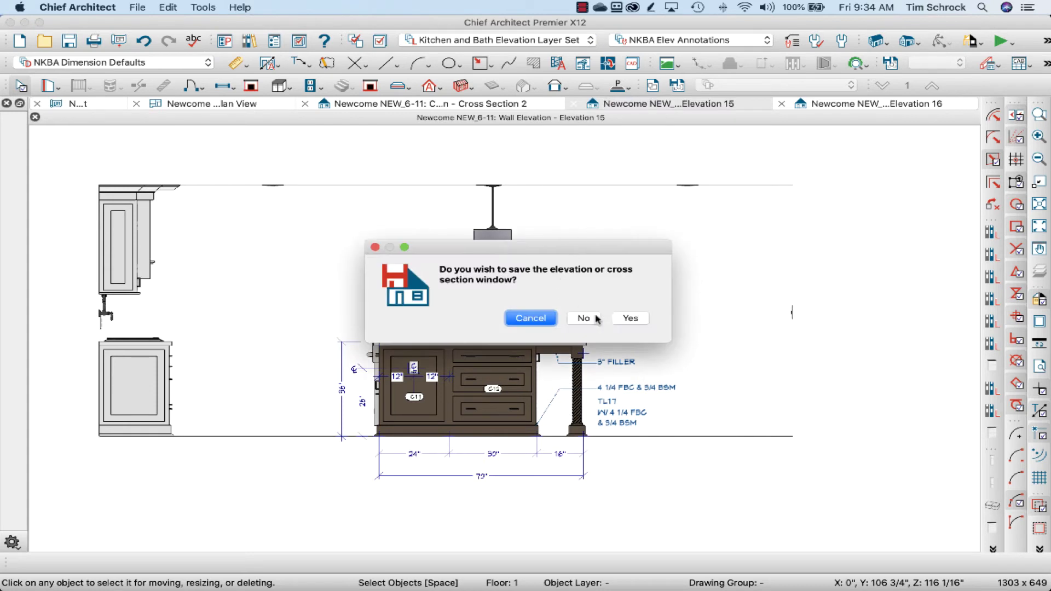
{"action": "left_click", "coordinate": [644, 322]}
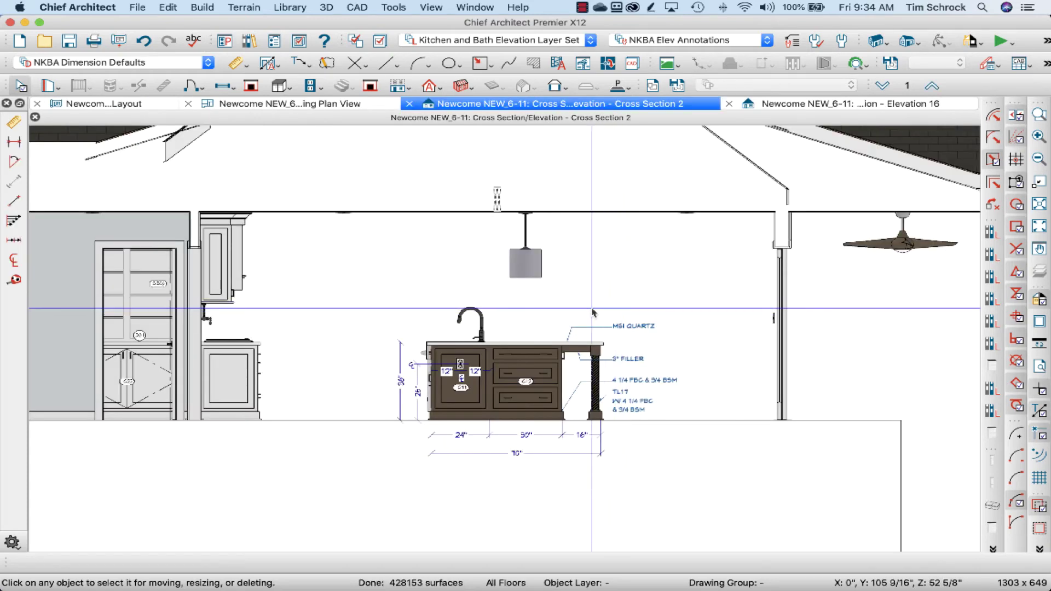
{"action": "left_click", "coordinate": [409, 104]}
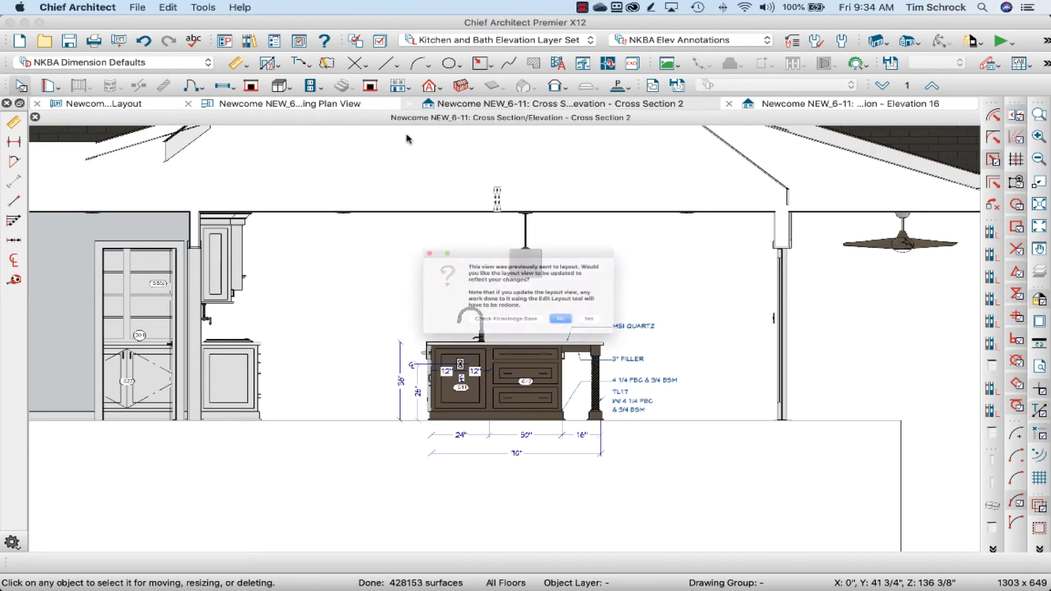
{"action": "left_click", "coordinate": [588, 337]}
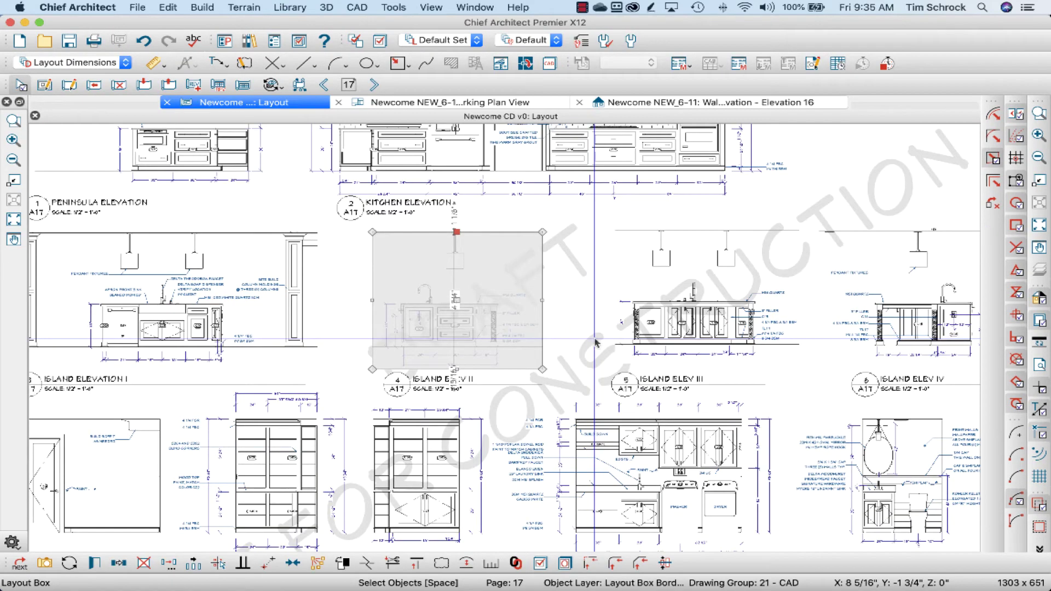
Step: From the Working Plan View, draw a new wall elevation looking across the kitchen island
{"action": "left_click", "coordinate": [402, 104]}
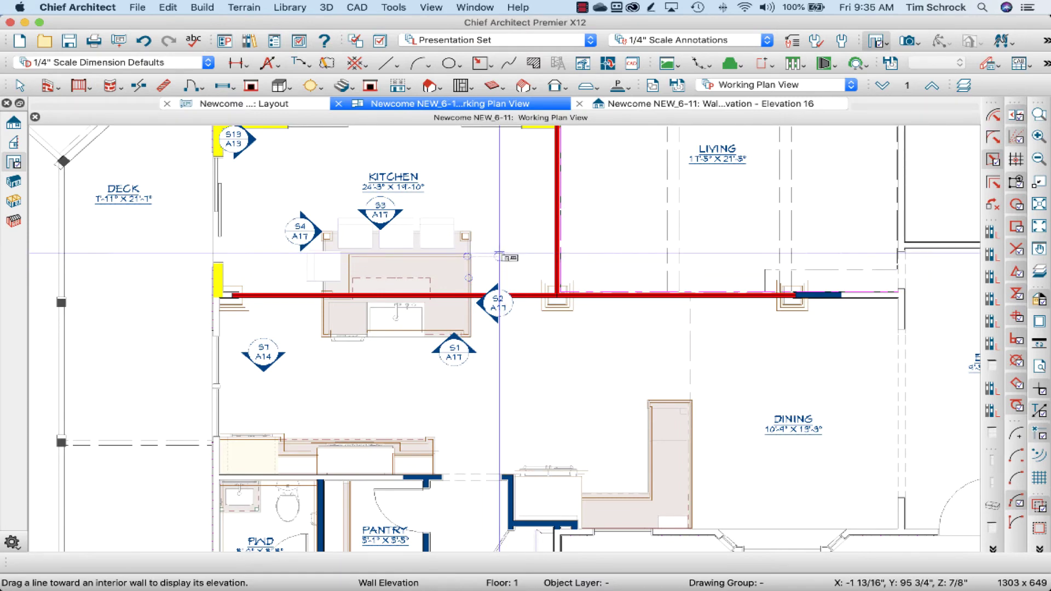
{"action": "left_click", "coordinate": [878, 43]}
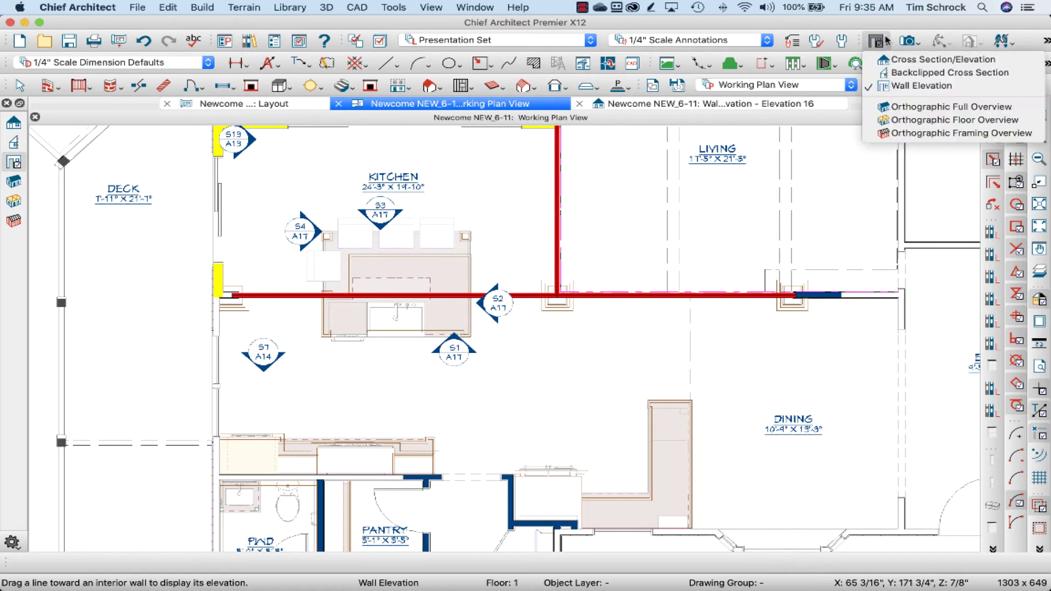
{"action": "left_click", "coordinate": [898, 86]}
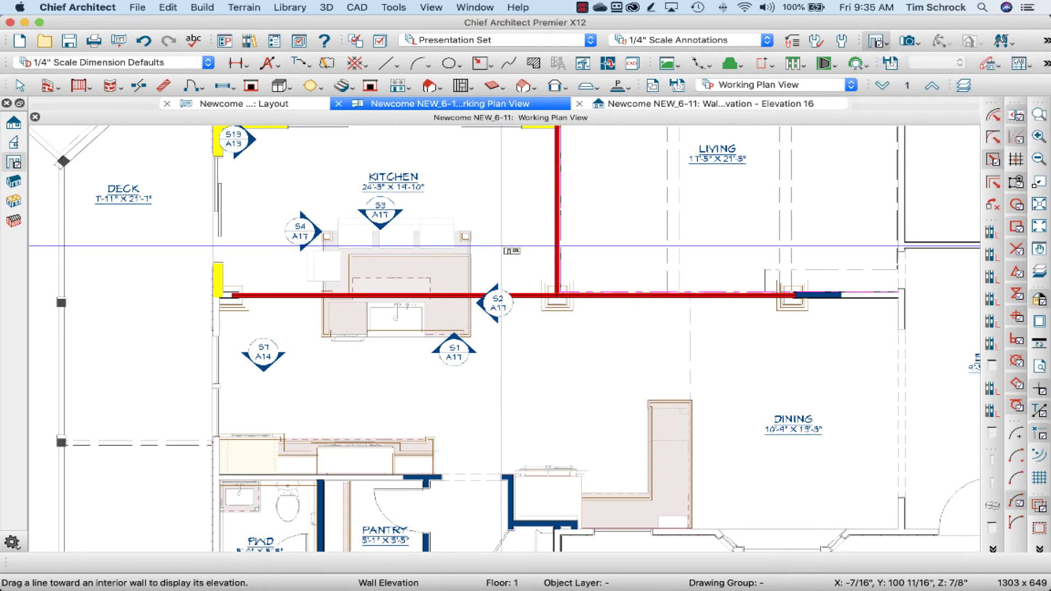
{"action": "mouse_move", "coordinate": [501, 245]}
{"action": "left_mouse_down"}
{"action": "mouse_move", "coordinate": [291, 243]}
{"action": "mouse_move", "coordinate": [488, 240]}
{"action": "mouse_move", "coordinate": [300, 245]}
{"action": "left_mouse_up"}
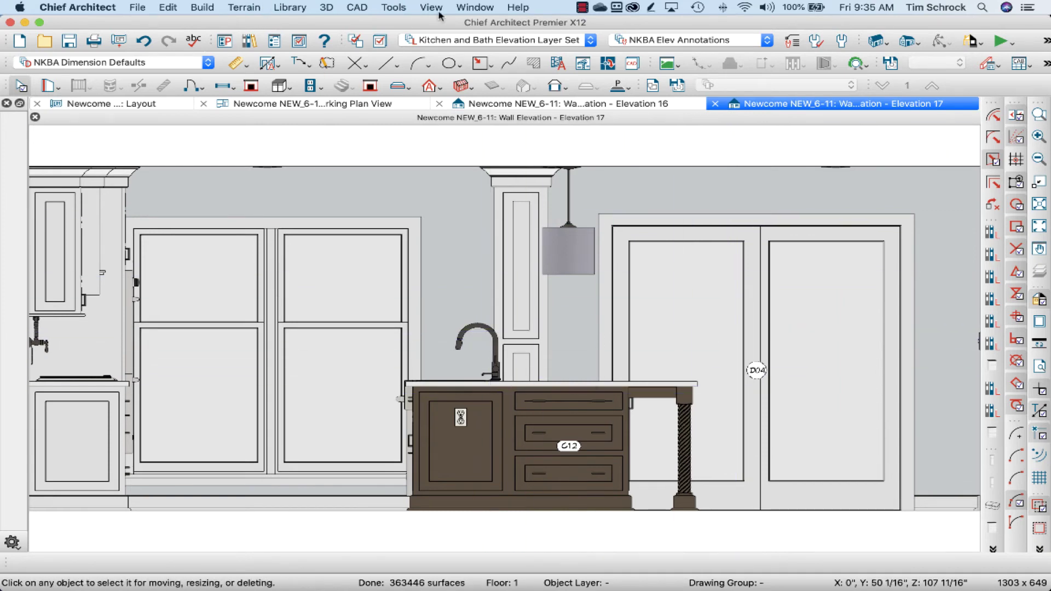
Step: Enable Back Clip After on Elevation 17 and enter 4 as the clip distance
{"action": "left_click", "coordinate": [393, 7]}
{"action": "mouse_move", "coordinate": [467, 59]}
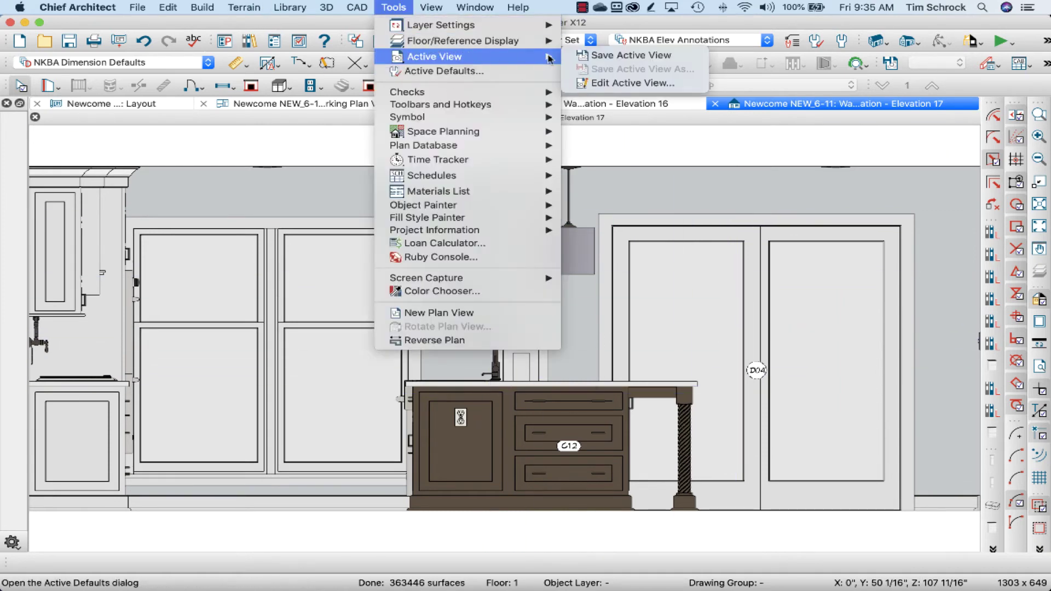
{"action": "left_click", "coordinate": [620, 83]}
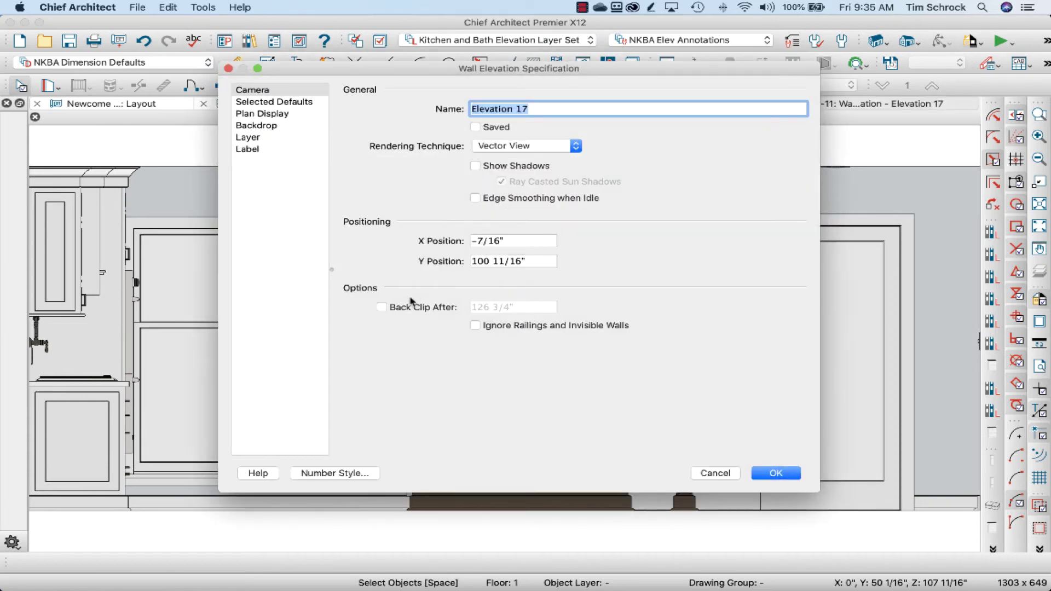
{"action": "left_click", "coordinate": [406, 308]}
{"action": "left_click", "coordinate": [508, 305]}
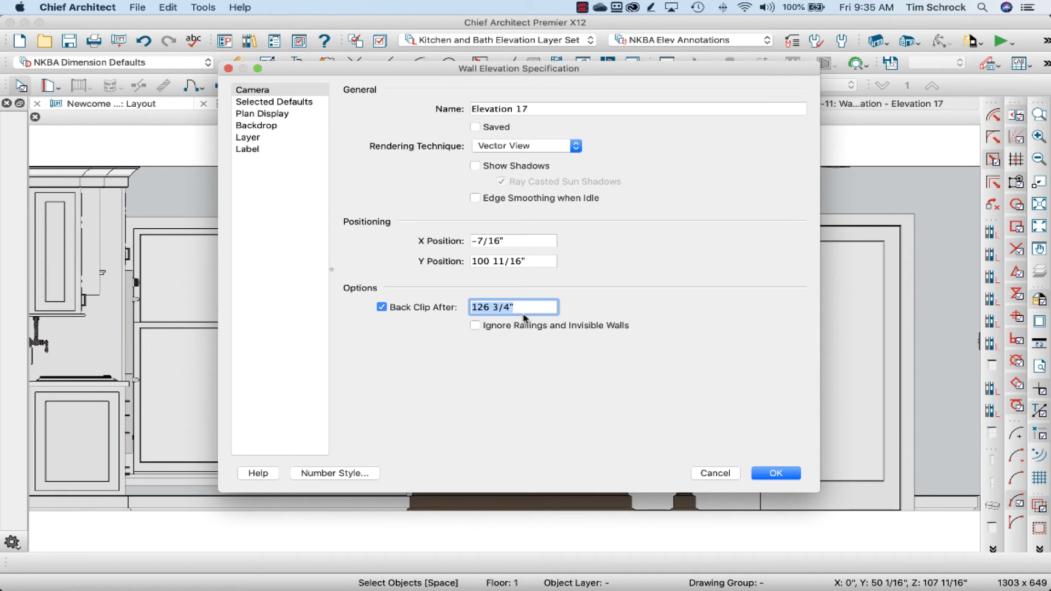
{"action": "type", "text": "48"}
{"action": "key", "text": "Return"}
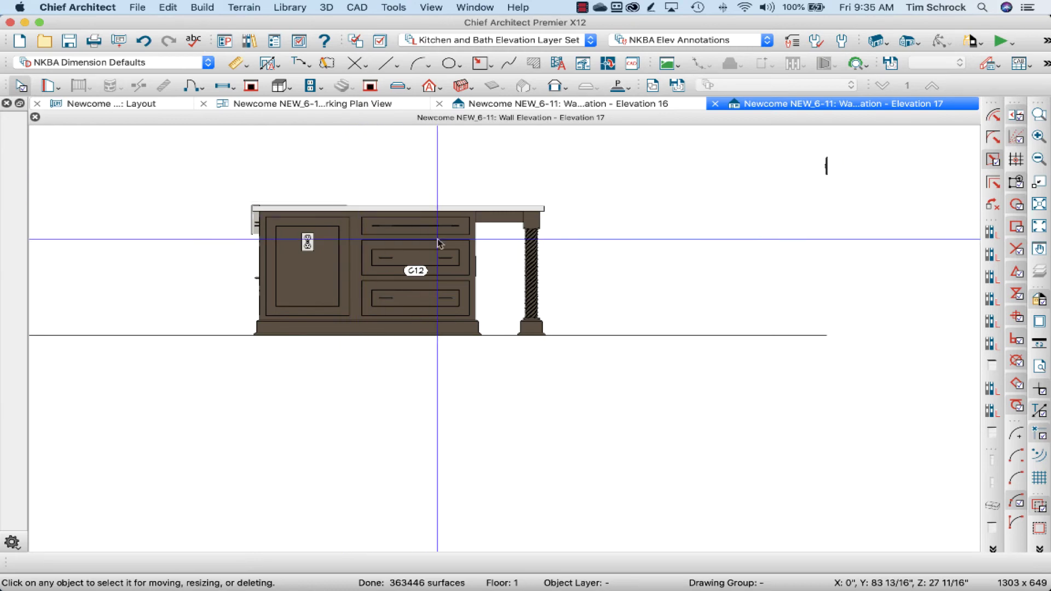
Step: Change Elevation 17's Back Clip After distance from 48" to 120"
{"action": "left_click", "coordinate": [394, 7]}
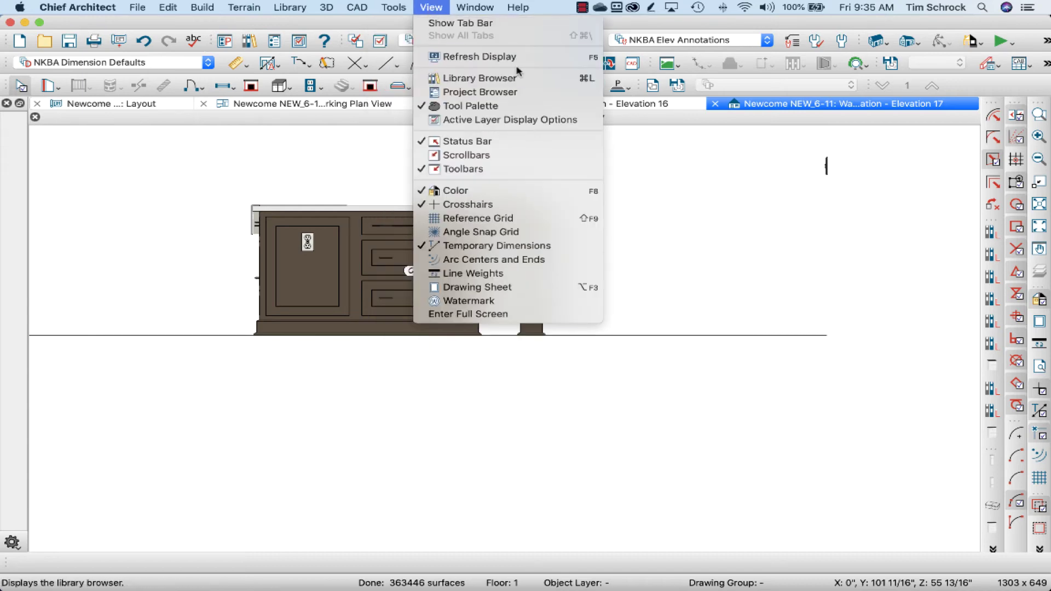
{"action": "mouse_move", "coordinate": [525, 57]}
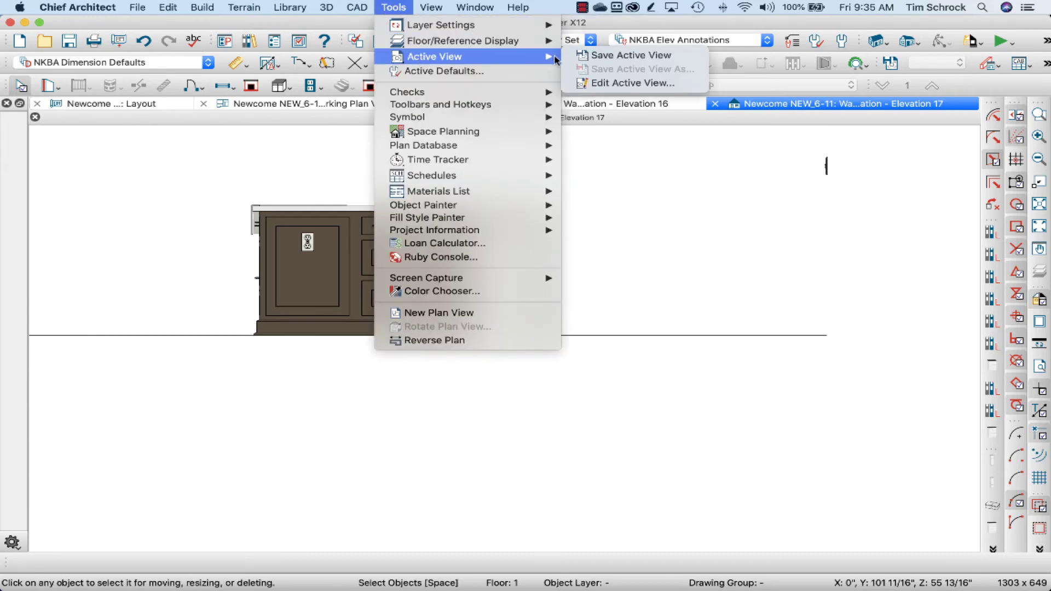
{"action": "left_click", "coordinate": [583, 87]}
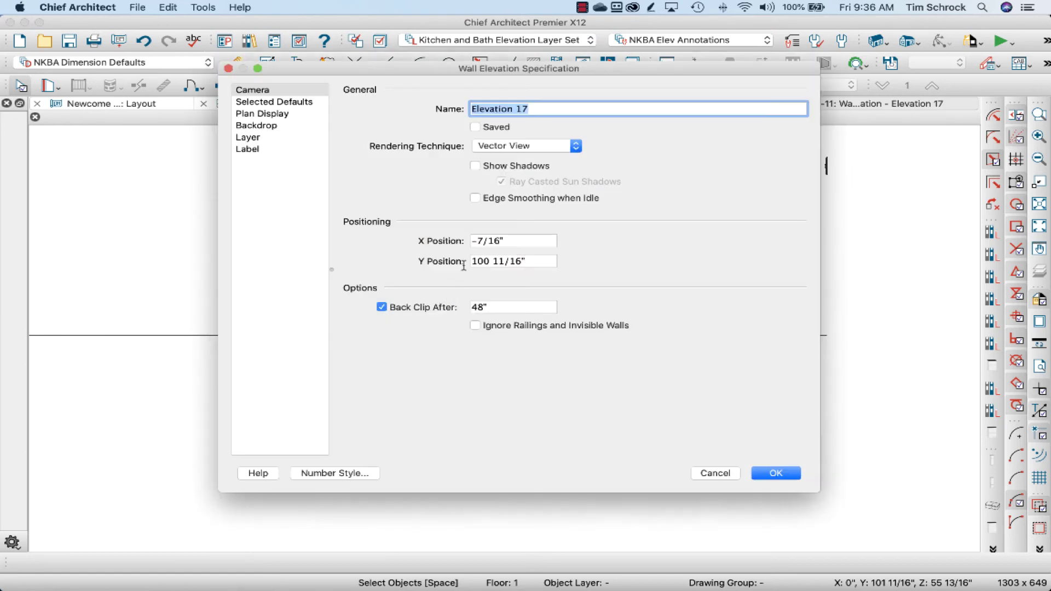
{"action": "left_click", "coordinate": [508, 262]}
{"action": "key", "text": "Tab"}
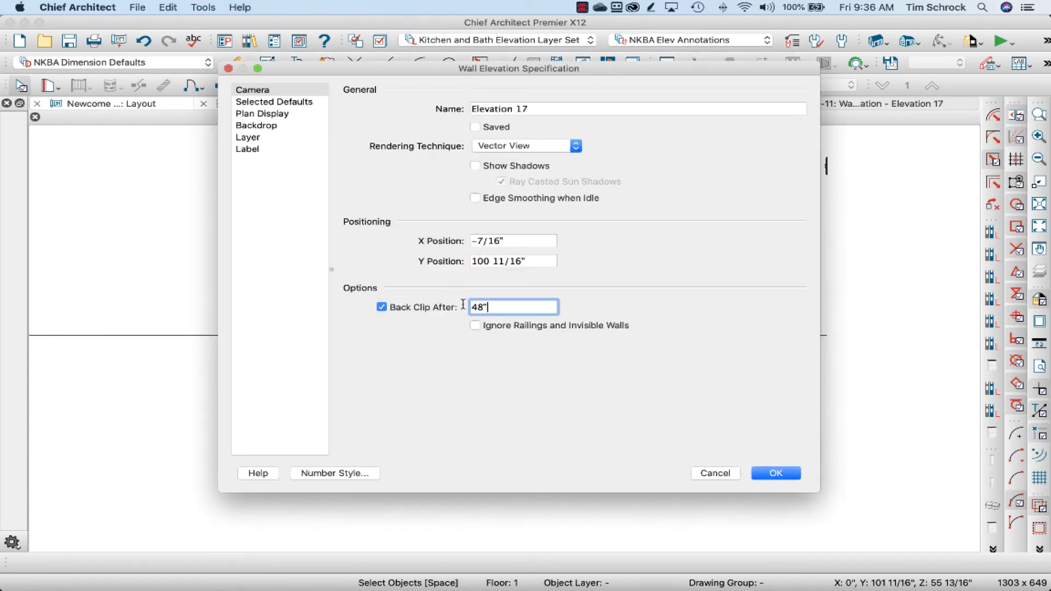
{"action": "type", "text": "120"}
{"action": "key", "text": "Return"}
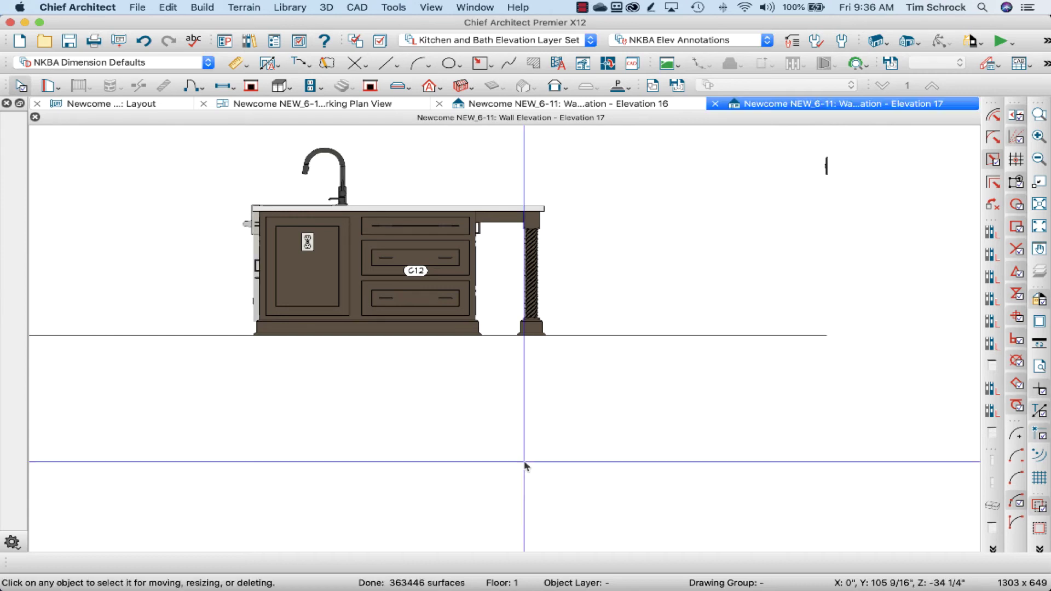
{"action": "scroll", "coordinate": [427, 364], "scroll_direction": "down", "scroll_amount": 3}
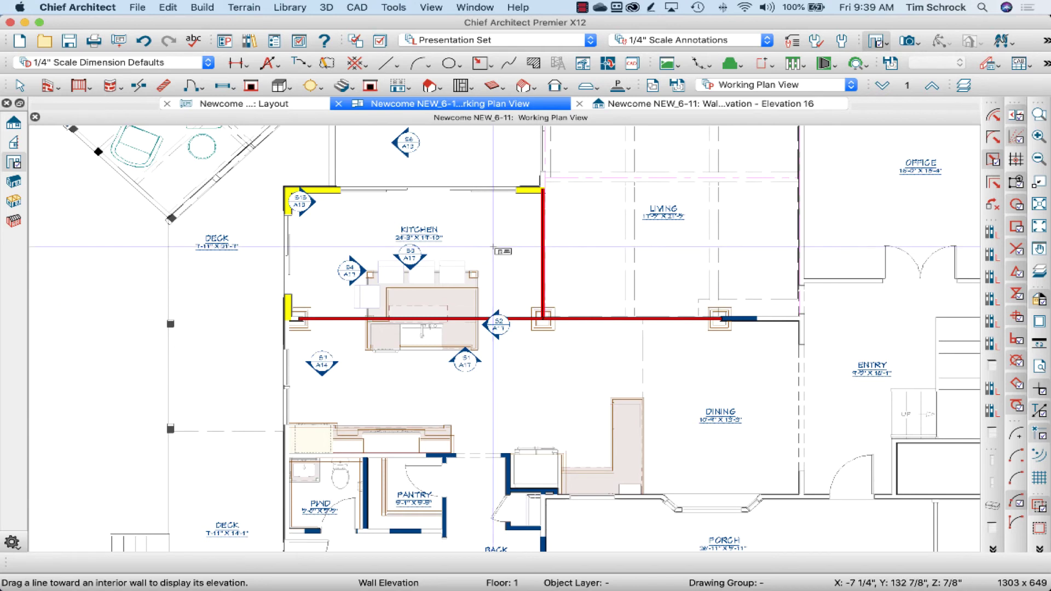
Step: Open Elevation 16 and confirm its view settings with Ignore Railings and Invisible Walls on
{"action": "left_click", "coordinate": [642, 108]}
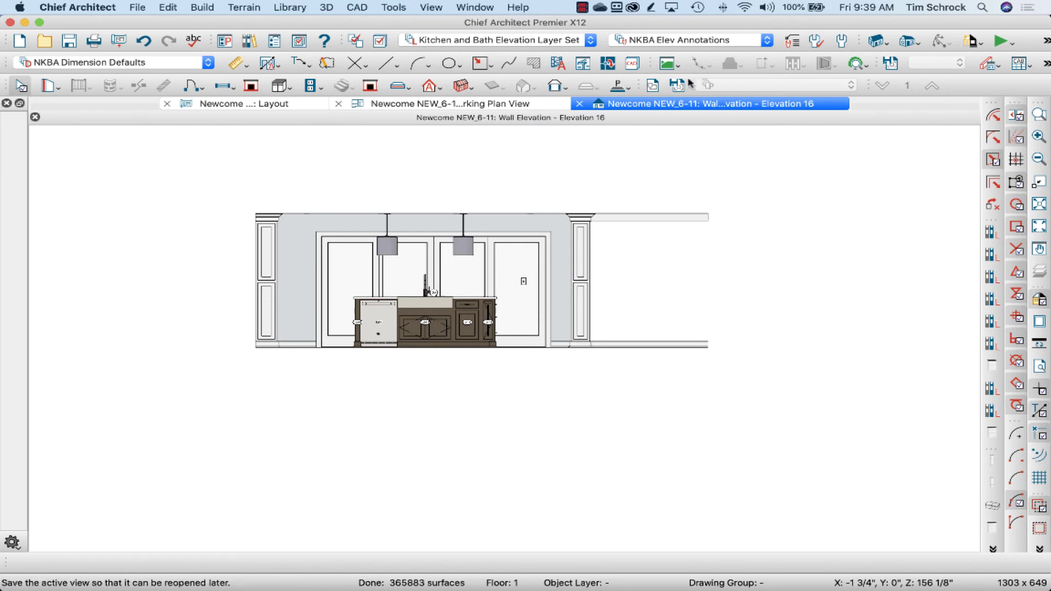
{"action": "left_click", "coordinate": [424, 8]}
{"action": "mouse_move", "coordinate": [393, 7]}
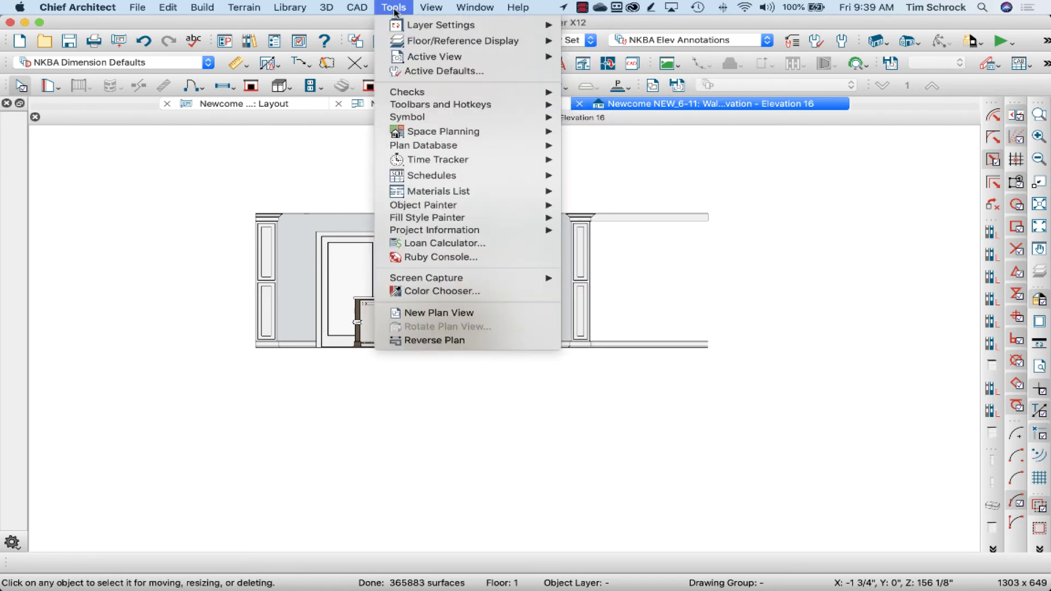
{"action": "mouse_move", "coordinate": [449, 56]}
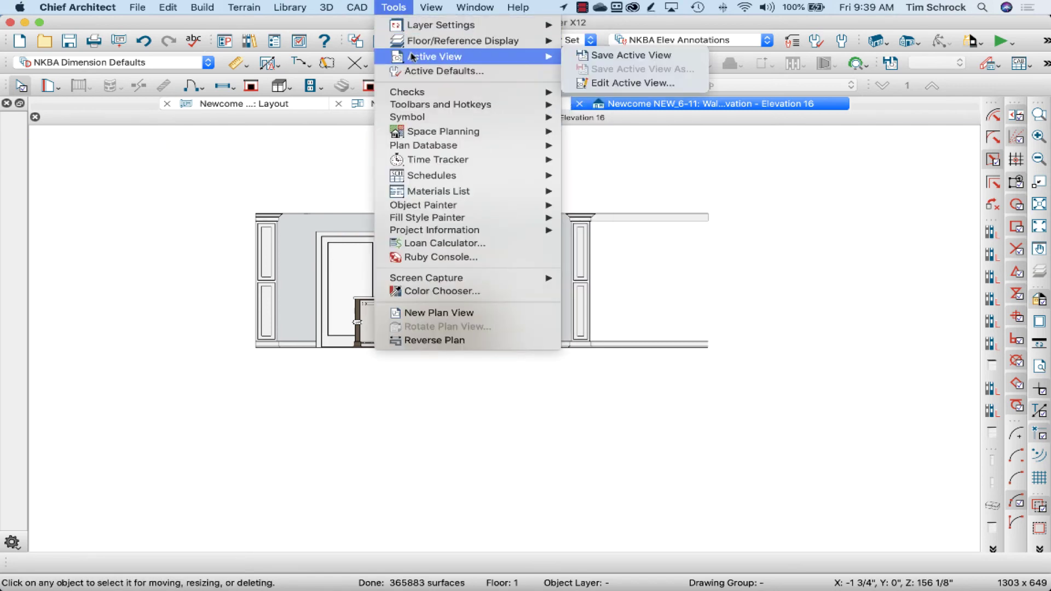
{"action": "left_click", "coordinate": [602, 83]}
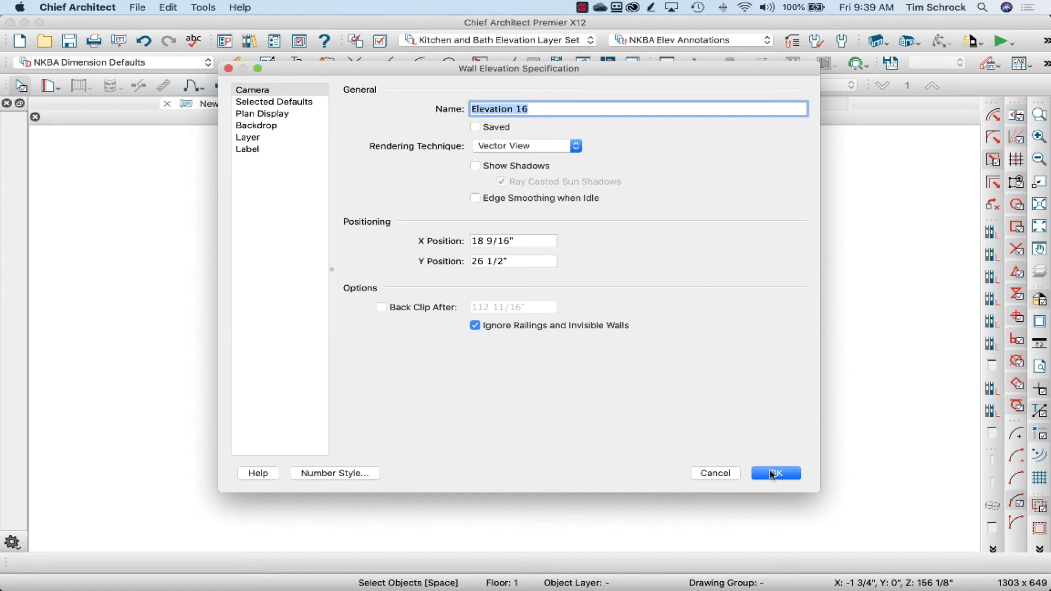
{"action": "left_click", "coordinate": [772, 474]}
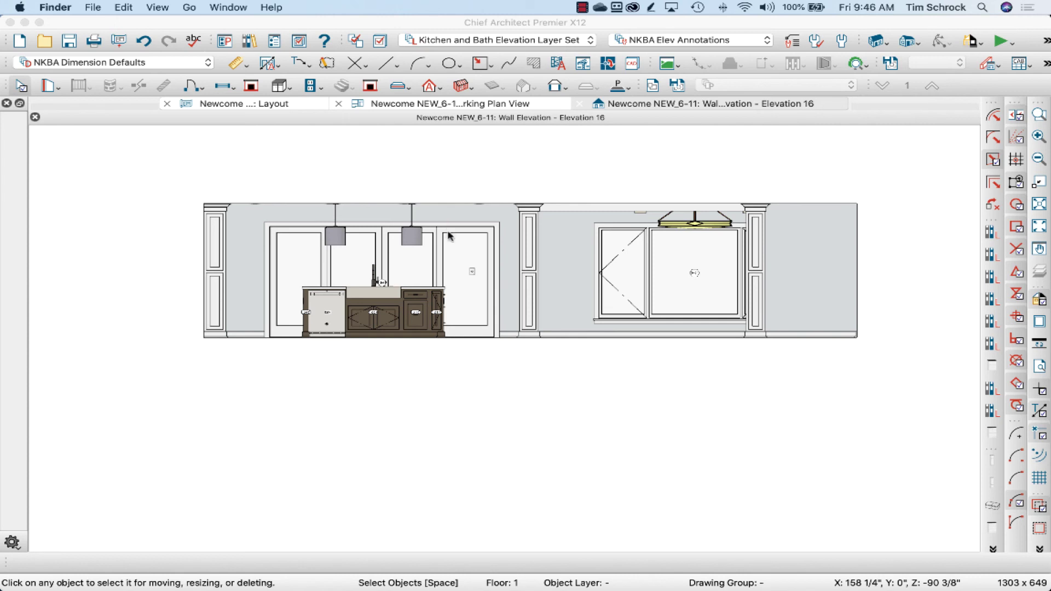
Step: Enable Back Clip After at 112 11/16" for Elevation 16, keeping Ignore Railings and Invisible Walls checked
{"action": "left_click", "coordinate": [231, 24]}
{"action": "left_click", "coordinate": [393, 7]}
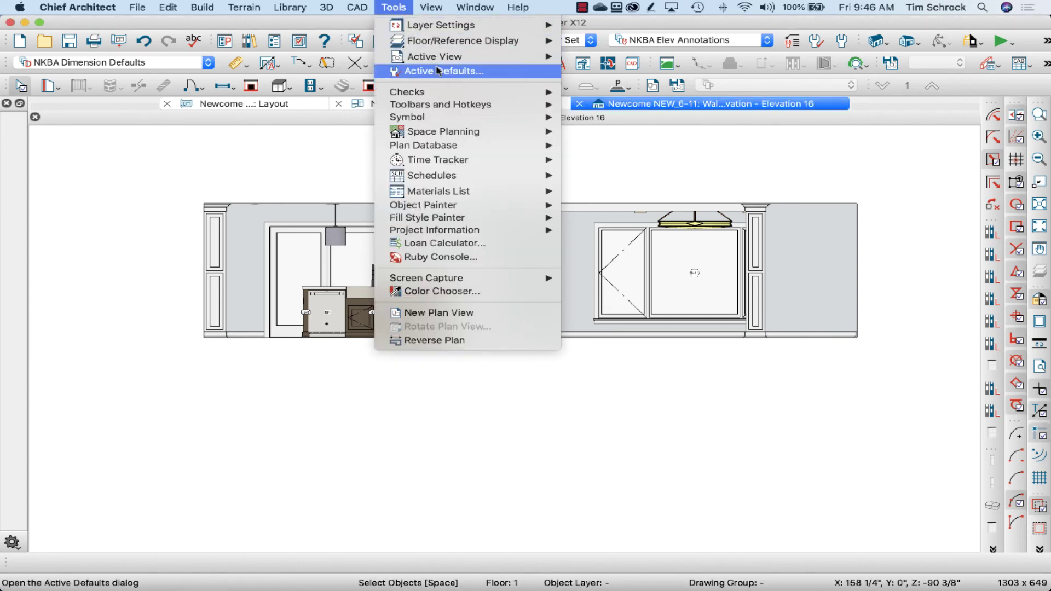
{"action": "mouse_move", "coordinate": [449, 58]}
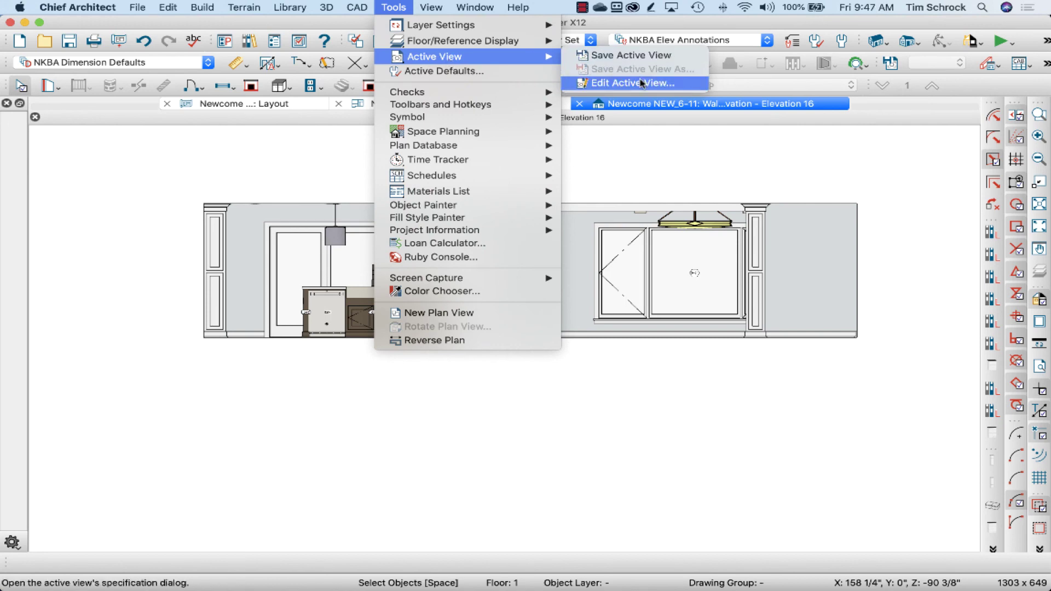
{"action": "left_click", "coordinate": [463, 259]}
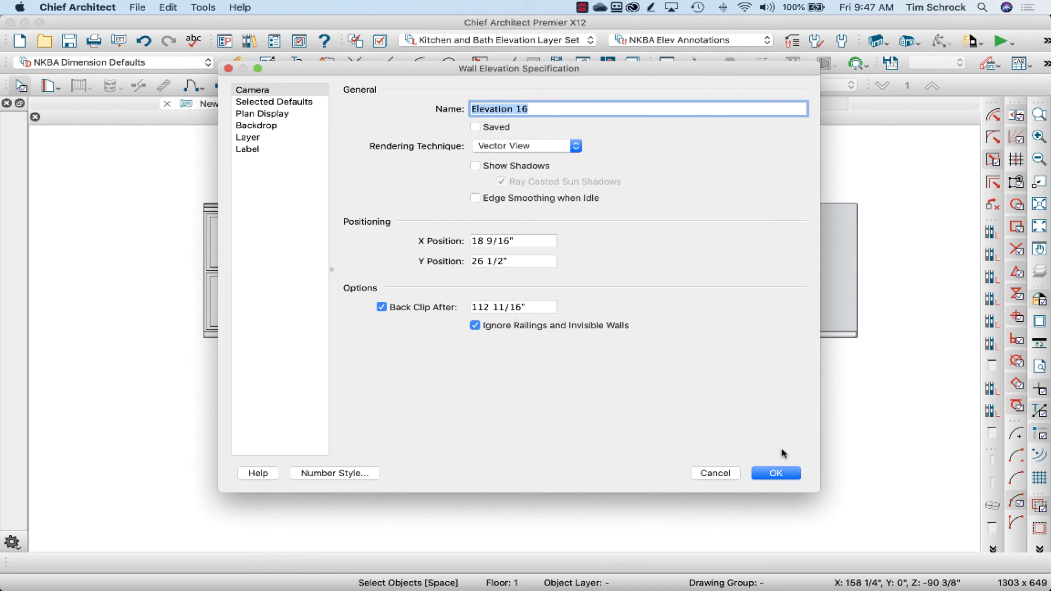
{"action": "left_click", "coordinate": [784, 472]}
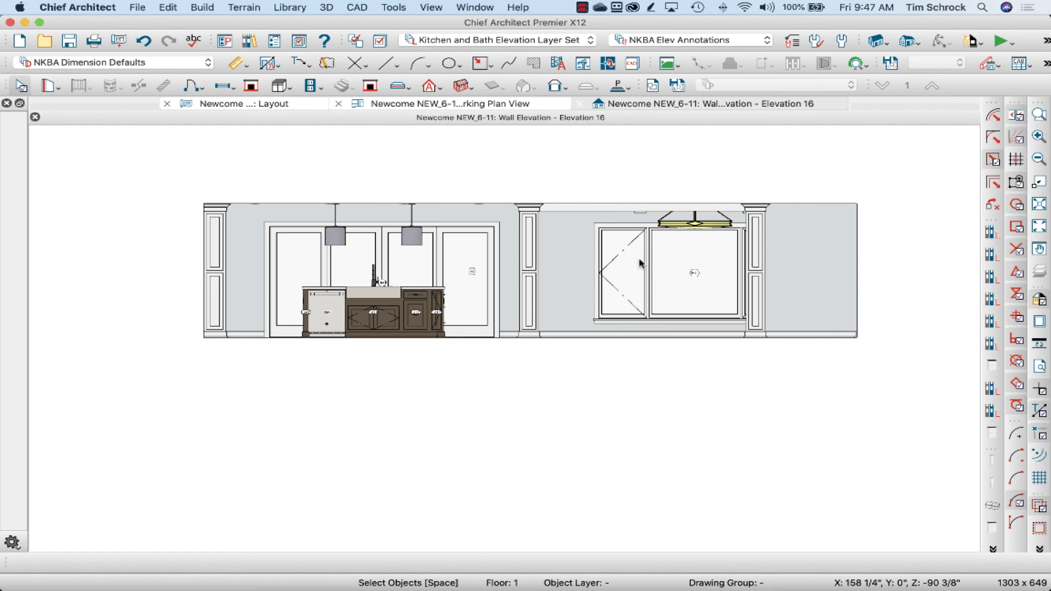
{"action": "left_click", "coordinate": [640, 264]}
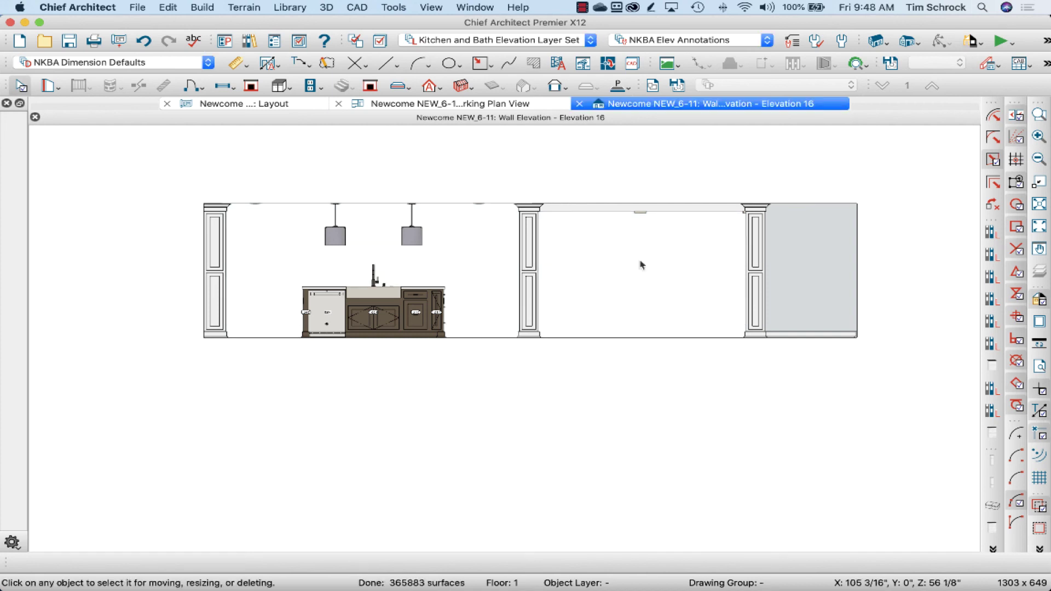